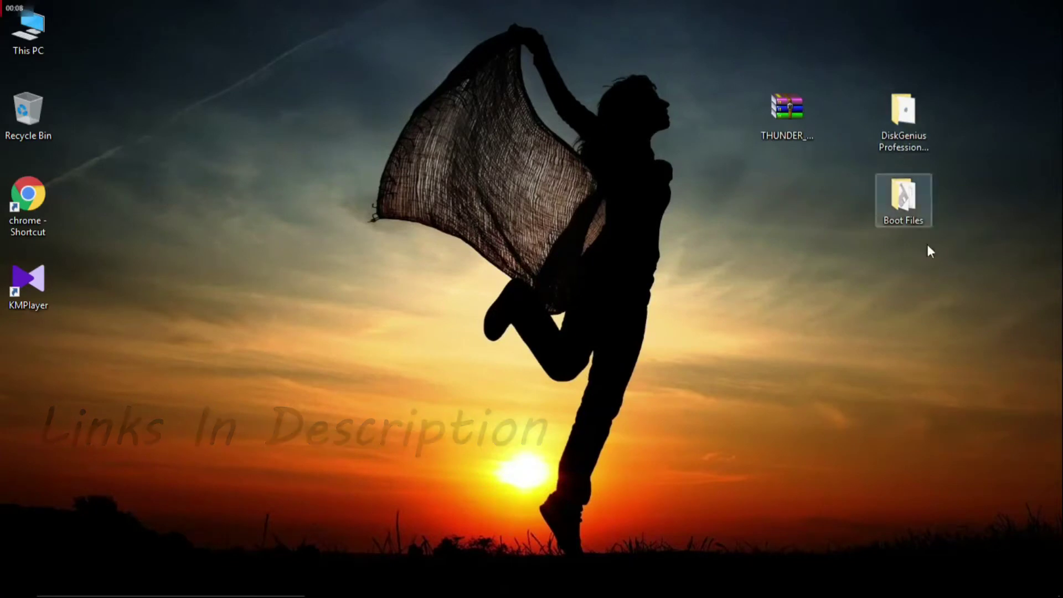
pyautogui.click(797, 111)
pyautogui.click(894, 139)
pyautogui.click(913, 200)
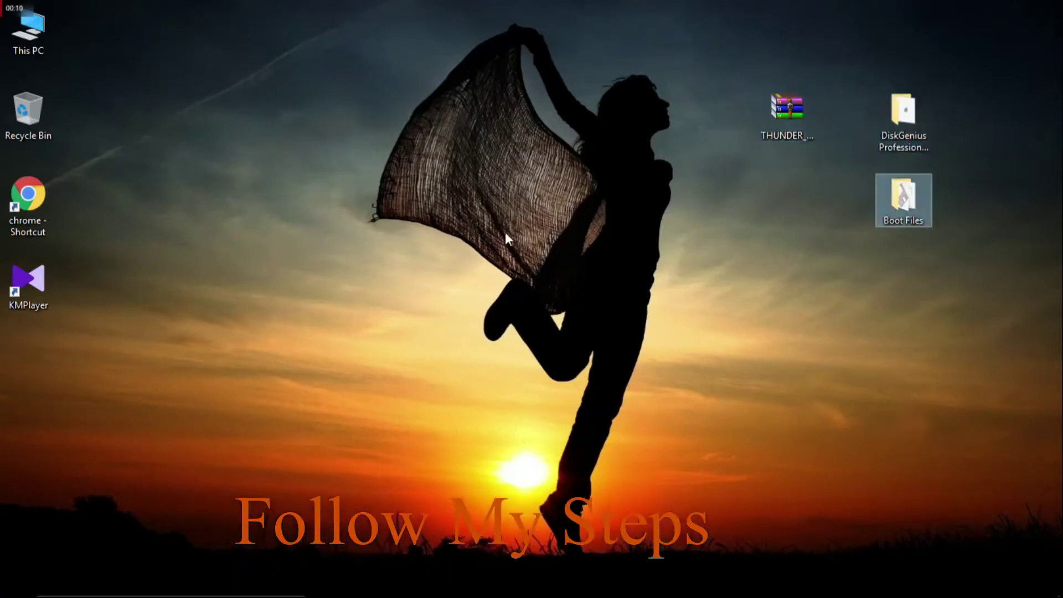
# Open Windows Disk Management and maximize its window.
pyautogui.rightClick(12, 581)
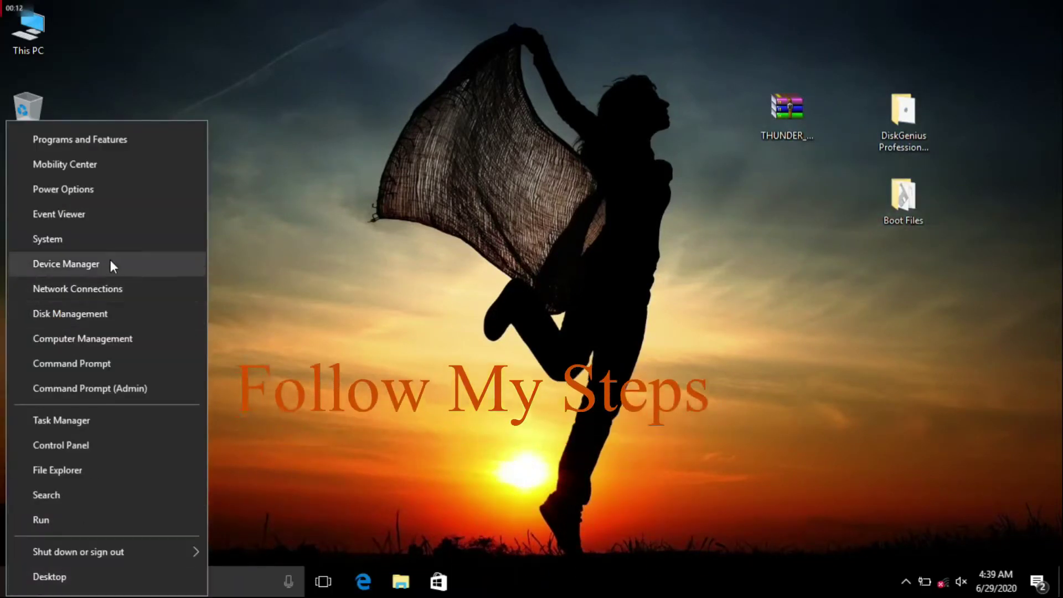
pyautogui.click(91, 316)
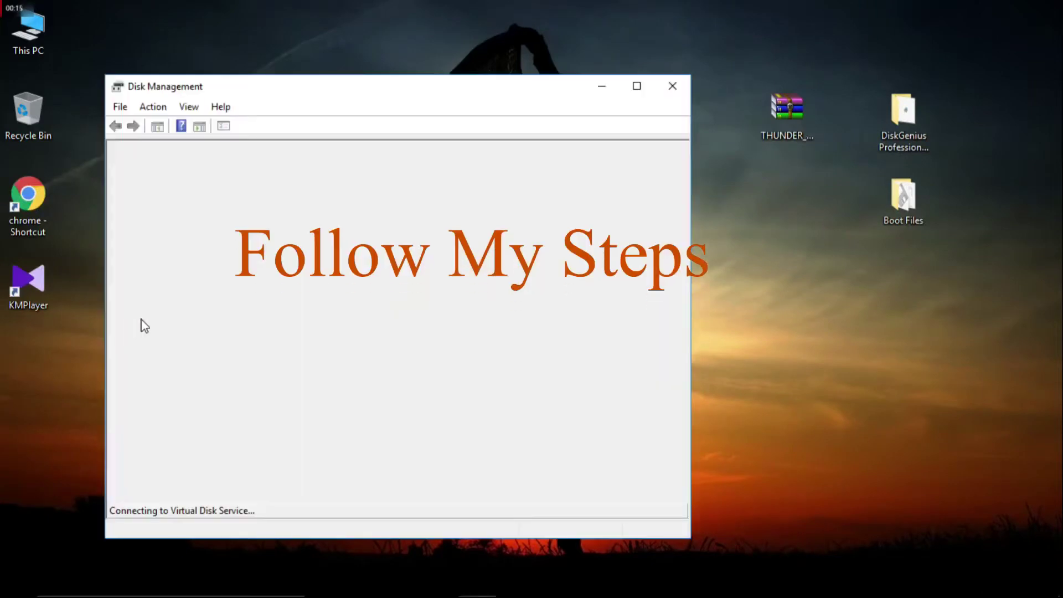
pyautogui.click(644, 94)
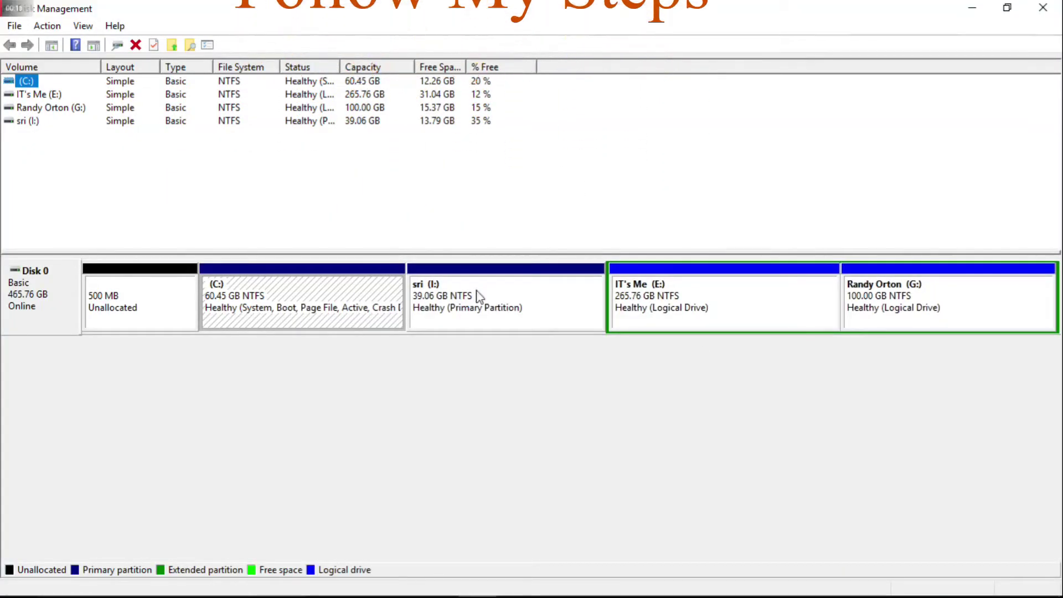
# Shrink the E: volume by 20000 MB, leave the freed space unformatted, and close Disk Management.
pyautogui.rightClick(733, 293)
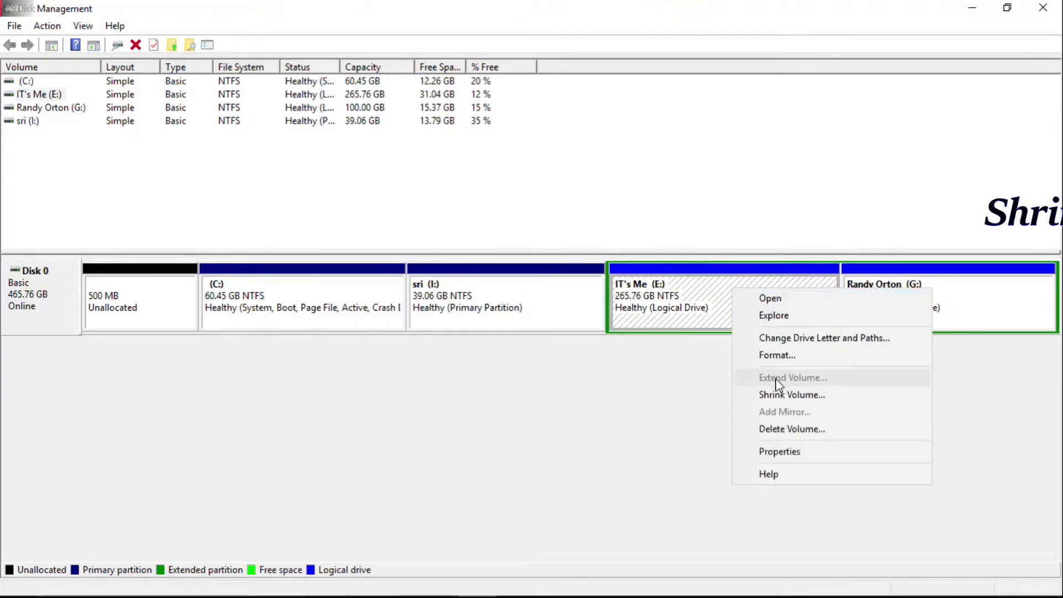
pyautogui.click(787, 395)
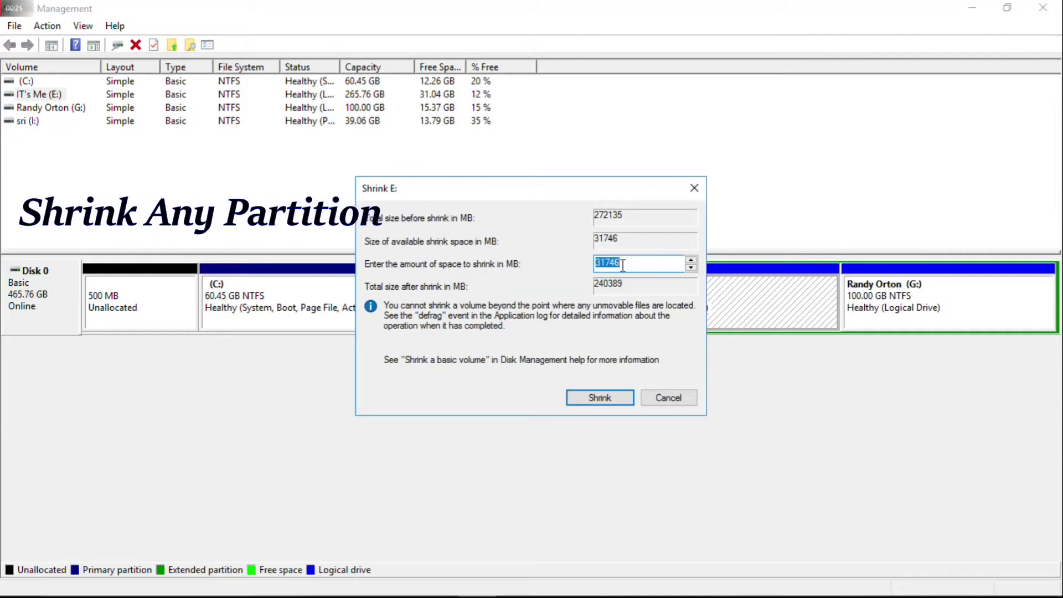
pyautogui.write('20000')
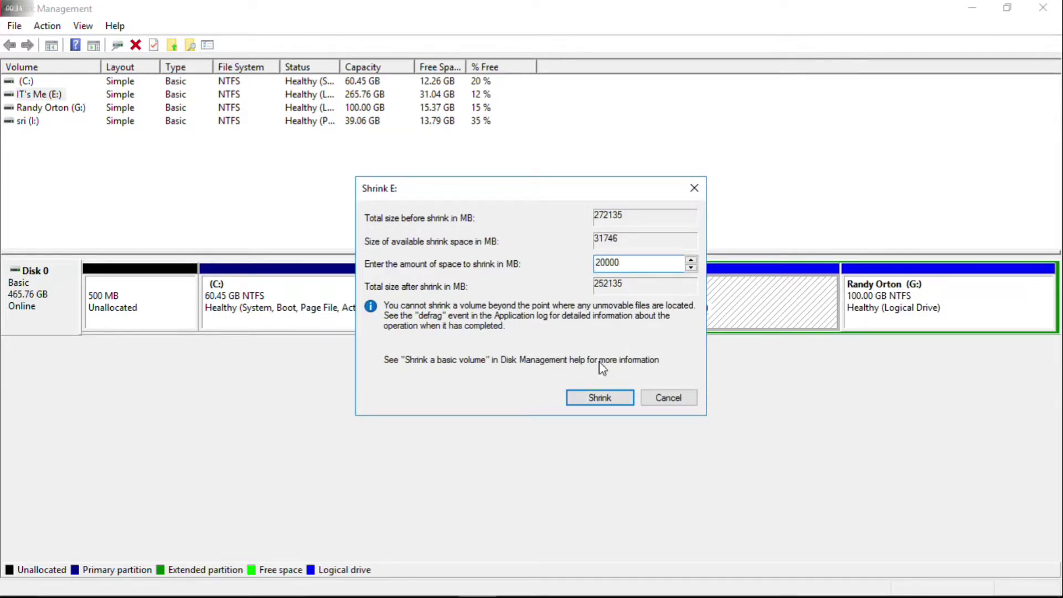
pyautogui.click(602, 400)
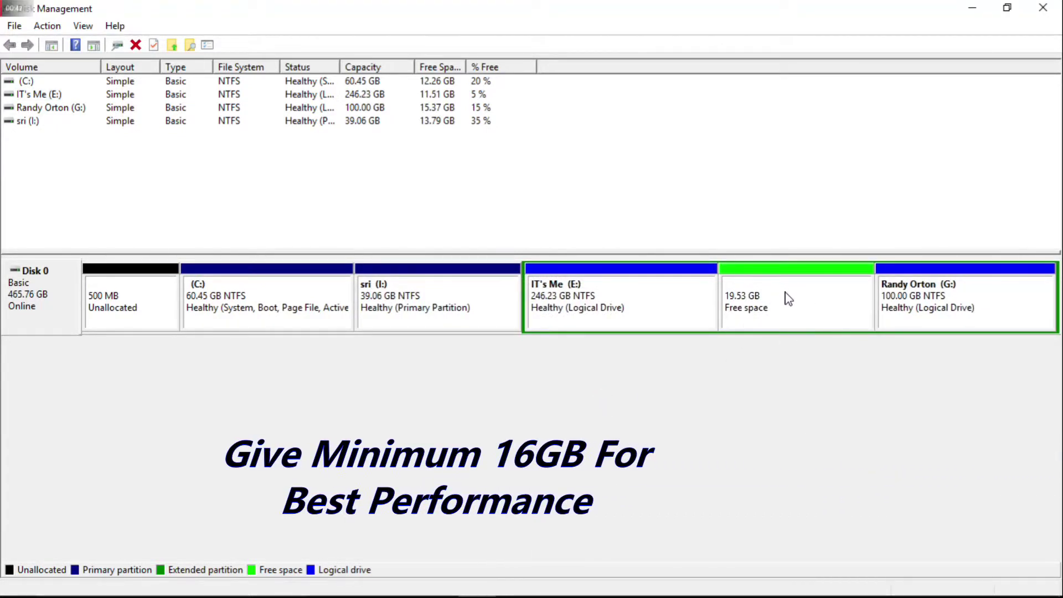
pyautogui.rightClick(781, 278)
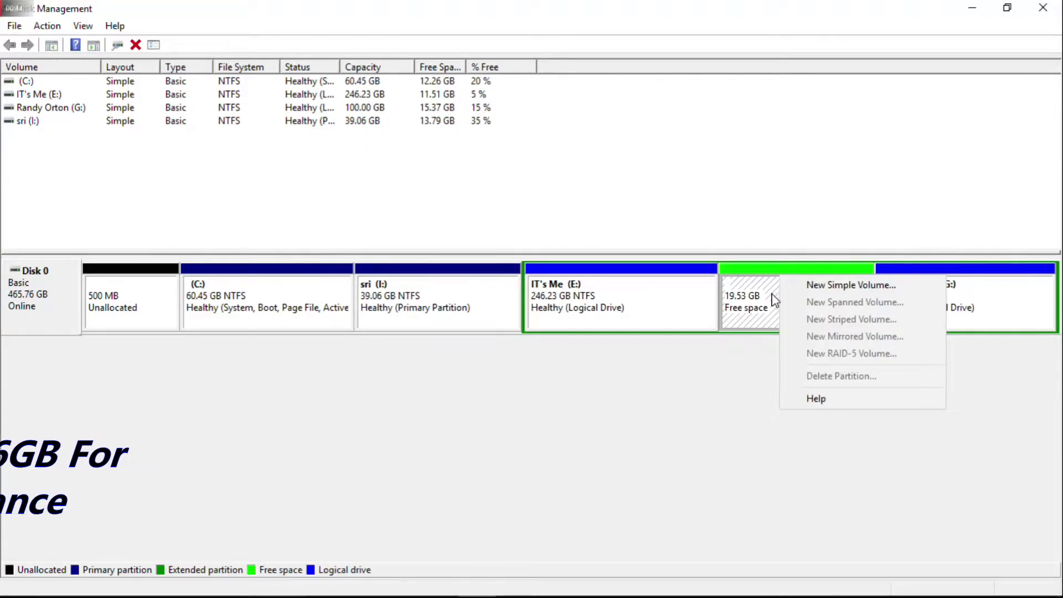
pyautogui.click(764, 252)
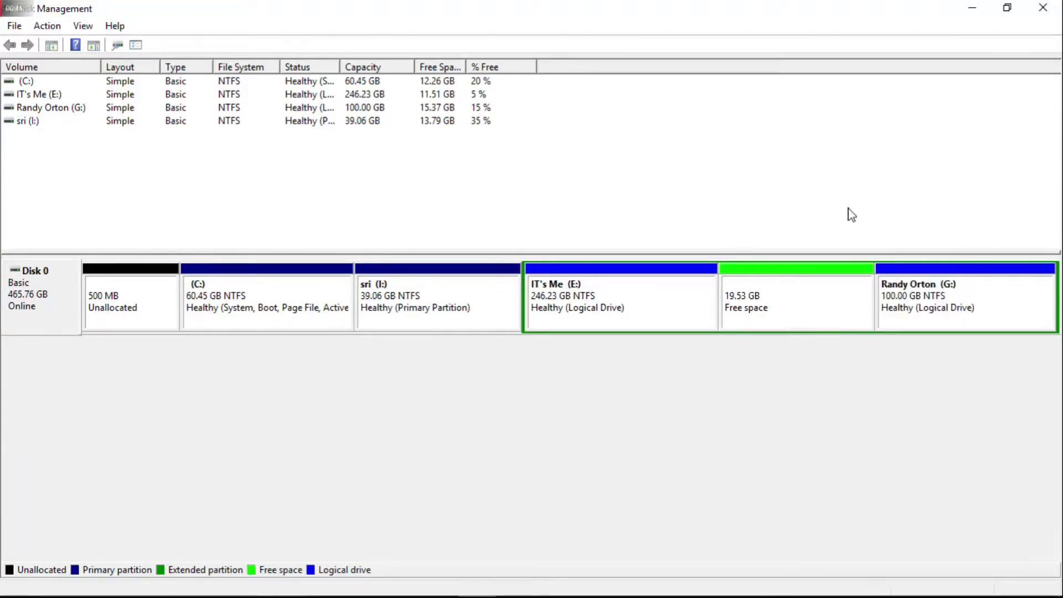
pyautogui.click(1041, 8)
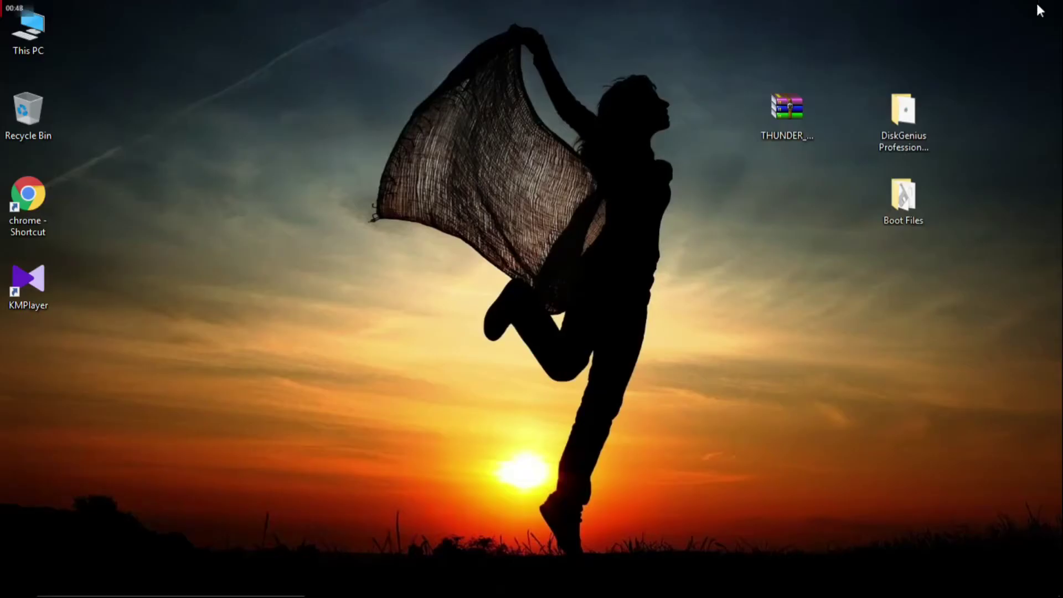
# Run the DGEngSetup520884 installer from the DiskGenius Professional folder on the desktop and allow it to make changes.
pyautogui.doubleClick(907, 111)
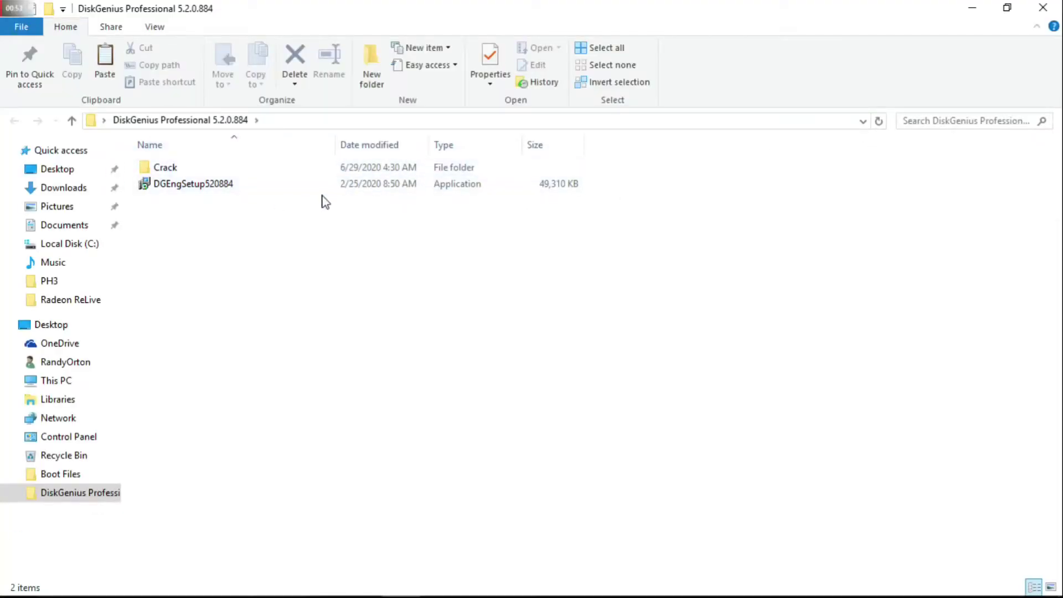
pyautogui.hotkey('ctrl', 'shift', '2')
pyautogui.doubleClick(260, 183)
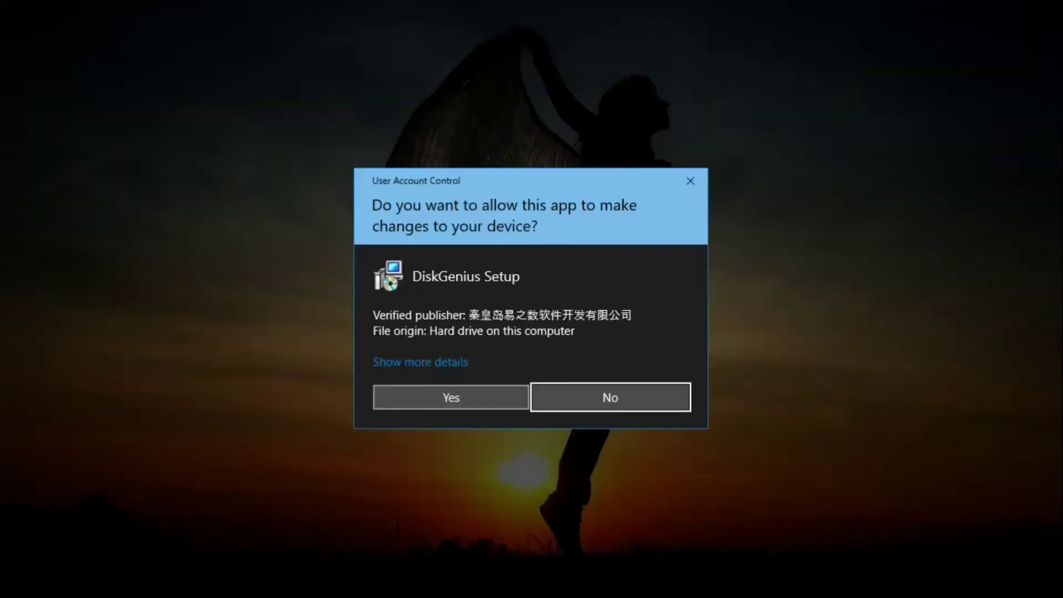
pyautogui.click(498, 396)
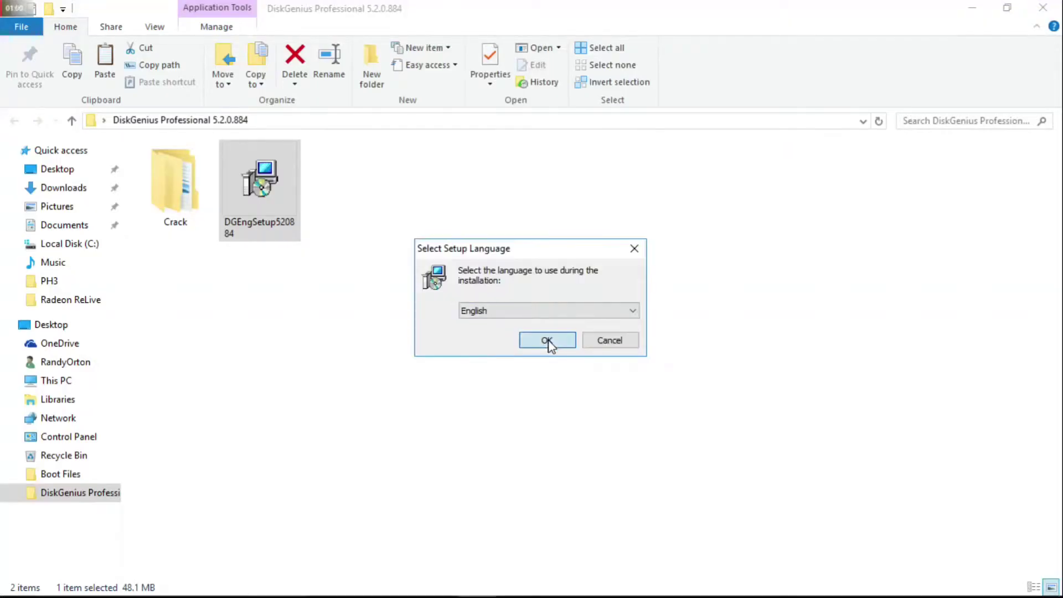
# Install DiskGenius in English and finish the setup without launching the program.
pyautogui.click(549, 342)
pyautogui.click(625, 431)
pyautogui.click(628, 433)
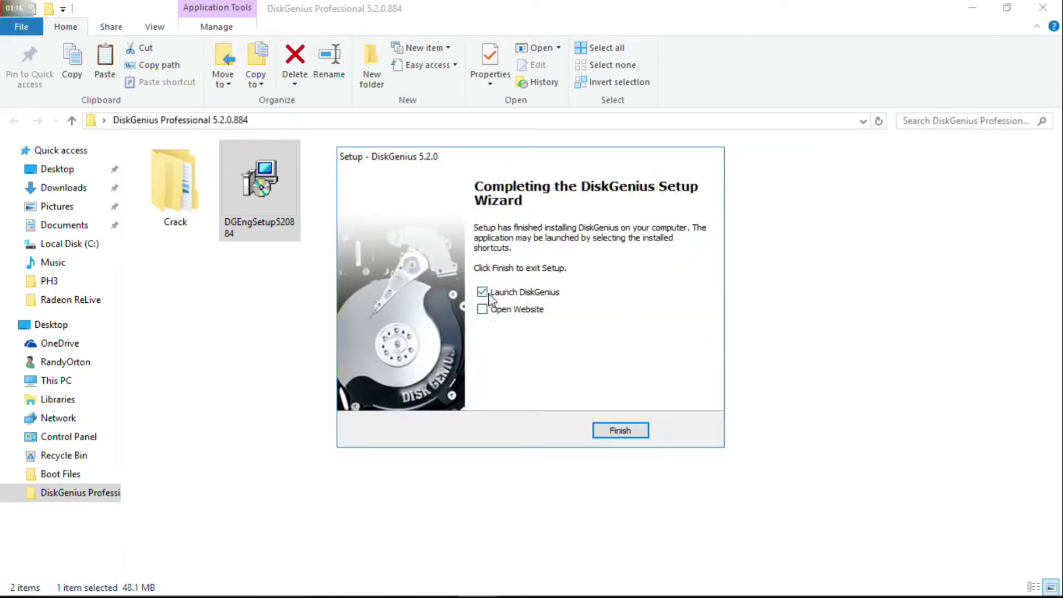
pyautogui.click(489, 298)
pyautogui.click(617, 430)
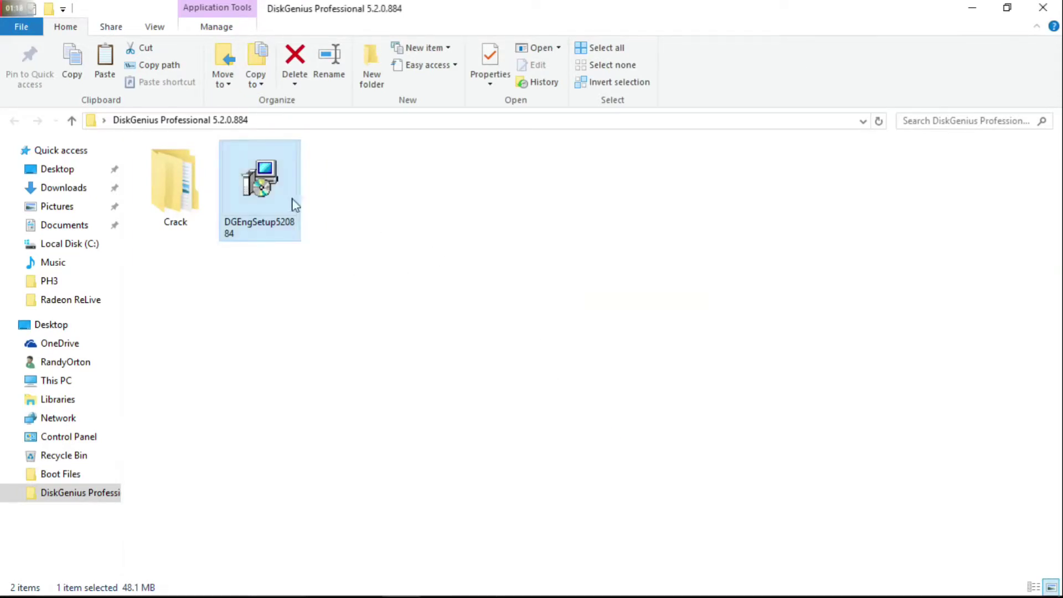
# Copy all four files from the x64 folder inside the Crack folder.
pyautogui.doubleClick(180, 190)
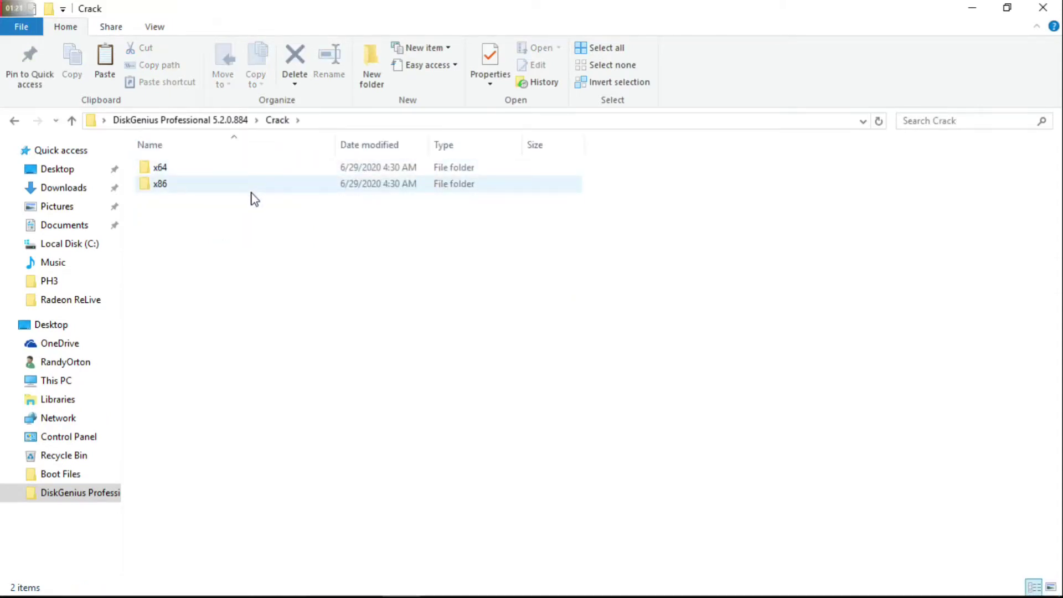
pyautogui.scroll(3, 255, 198)
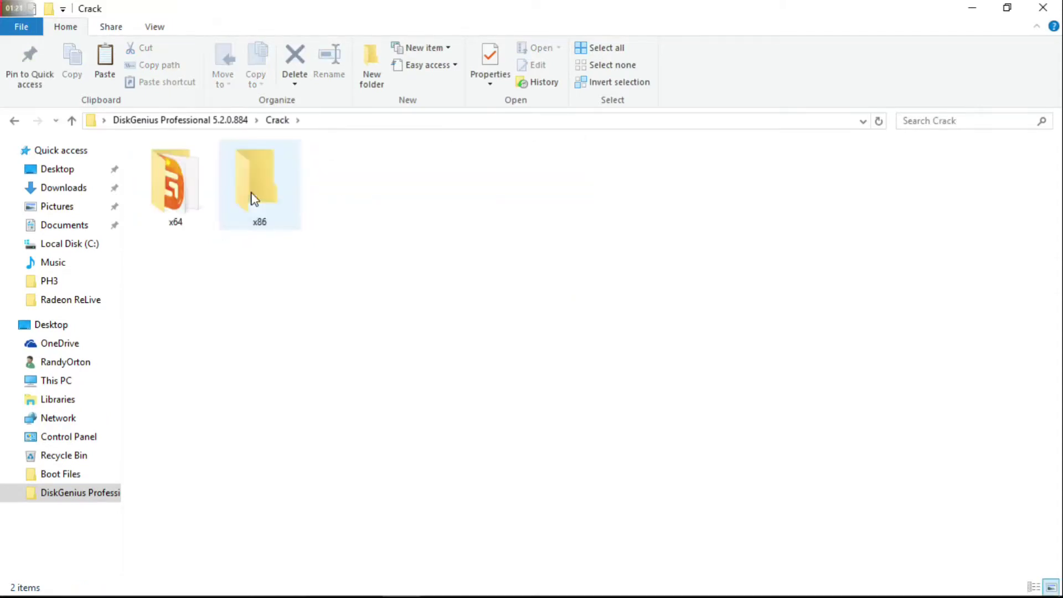
pyautogui.doubleClick(196, 182)
pyautogui.scroll(2, 168, 183)
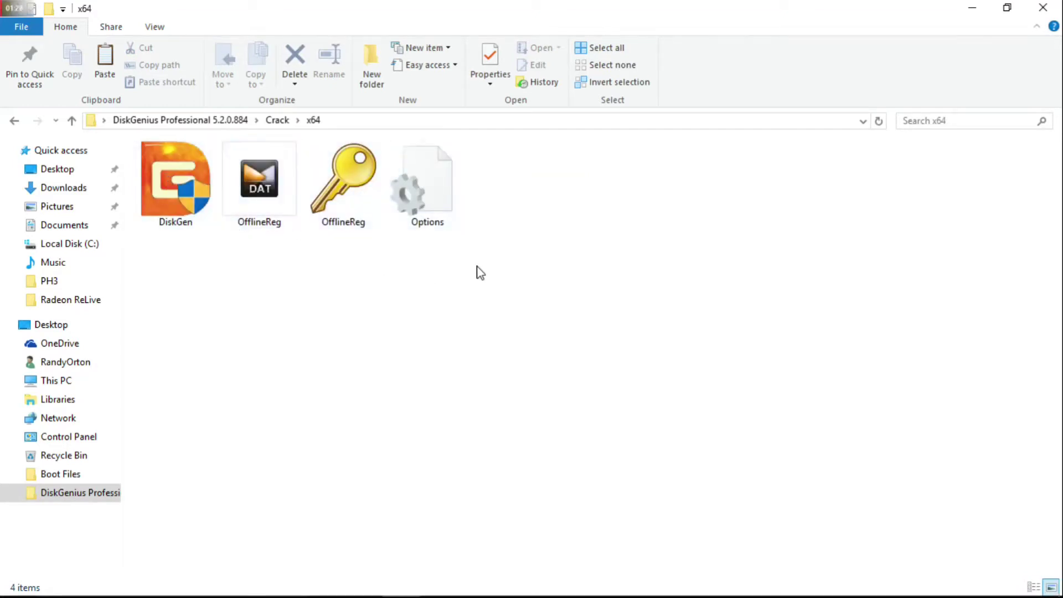
pyautogui.moveTo(474, 269); pyautogui.dragTo(141, 141)
pyautogui.rightClick(214, 176)
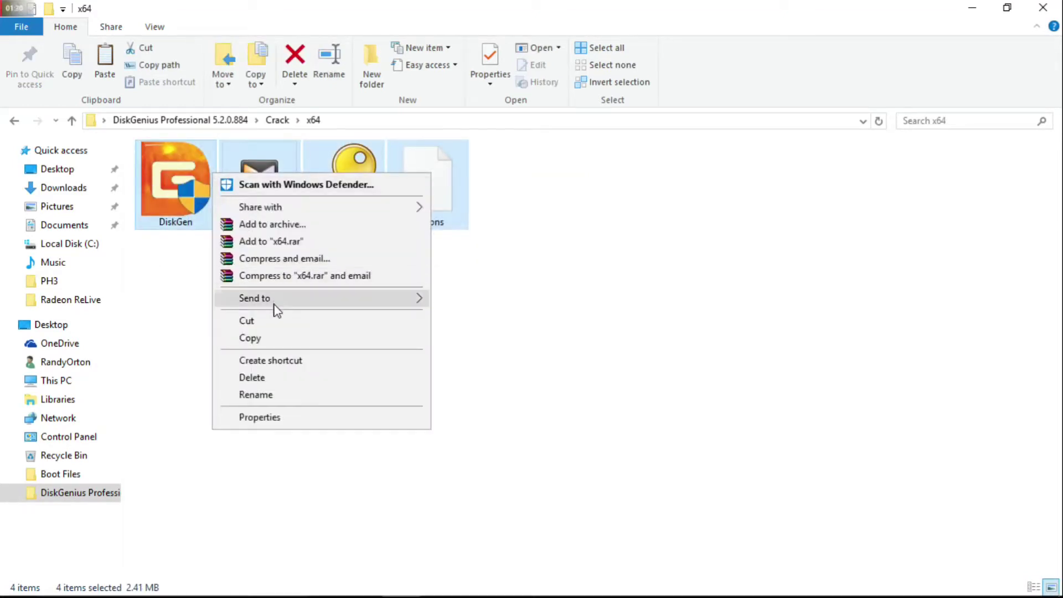
pyautogui.click(273, 338)
pyautogui.rightClick(265, 194)
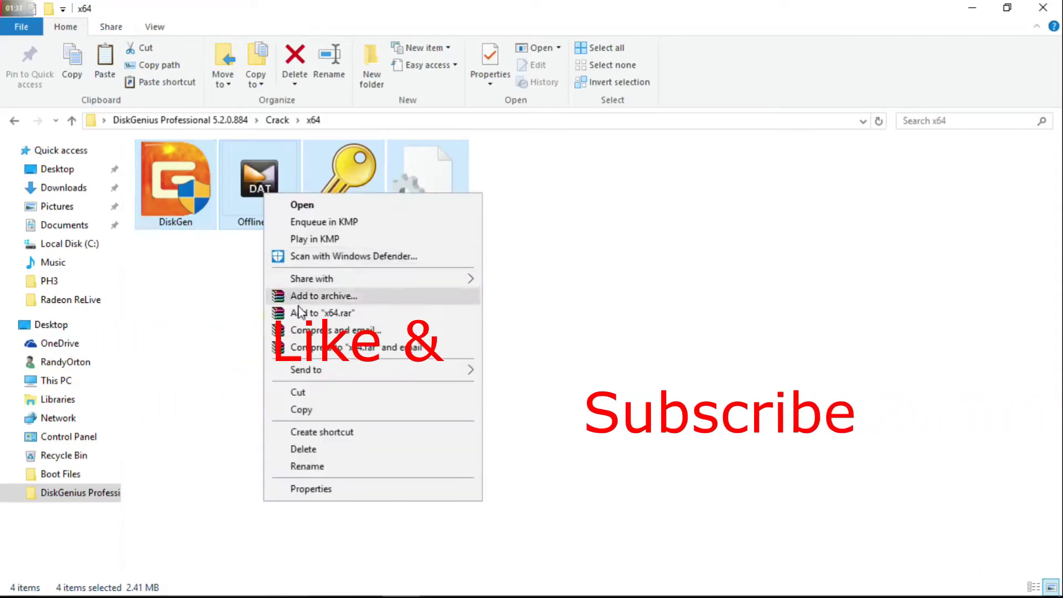
pyautogui.click(302, 410)
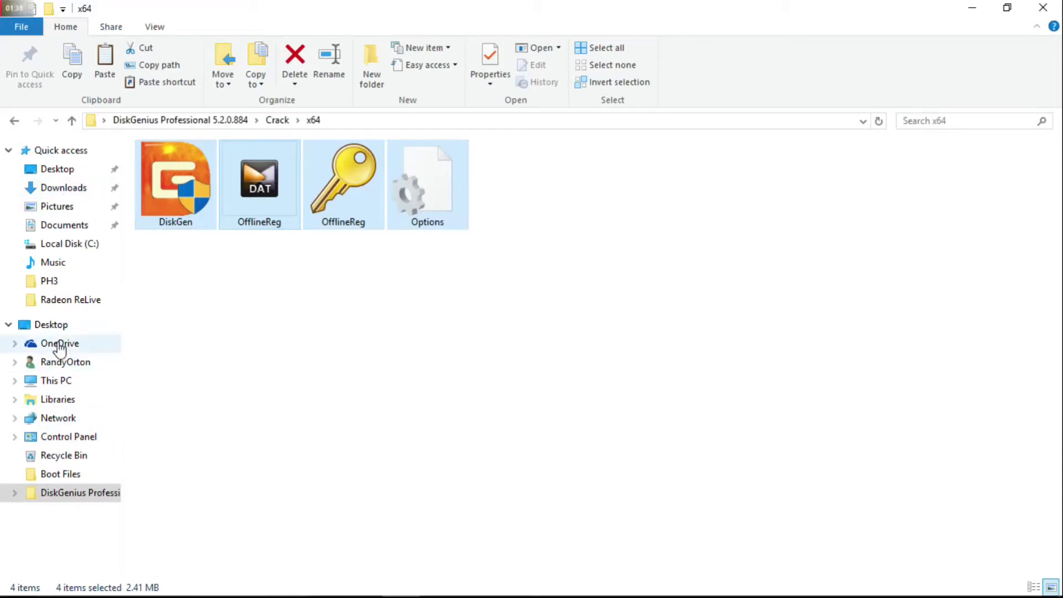
# Paste the copied files into C:\Program Files\DiskGenius, replacing the existing files and granting permission.
pyautogui.click(58, 382)
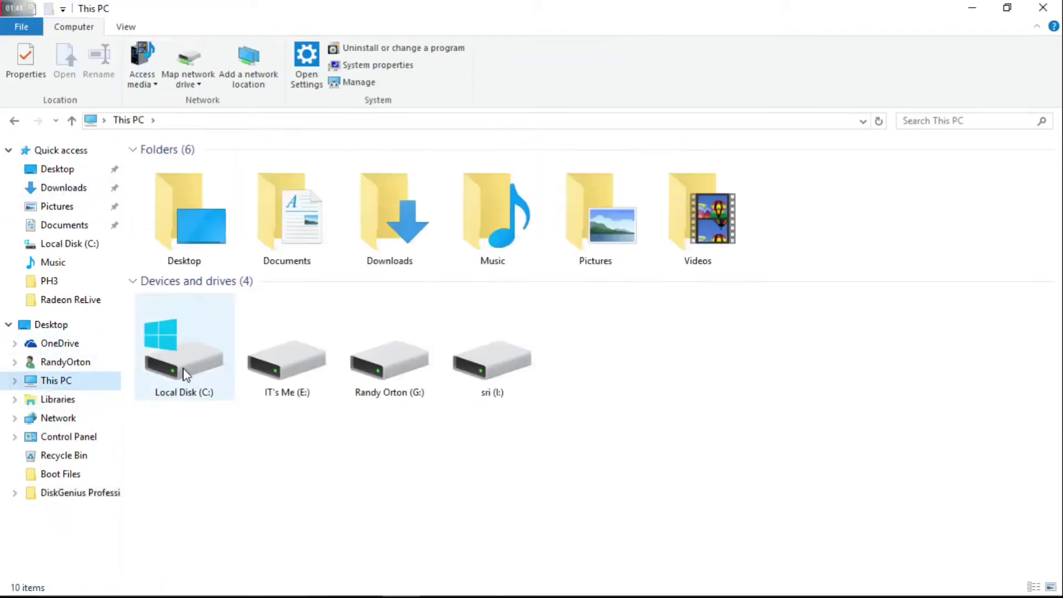
pyautogui.doubleClick(182, 368)
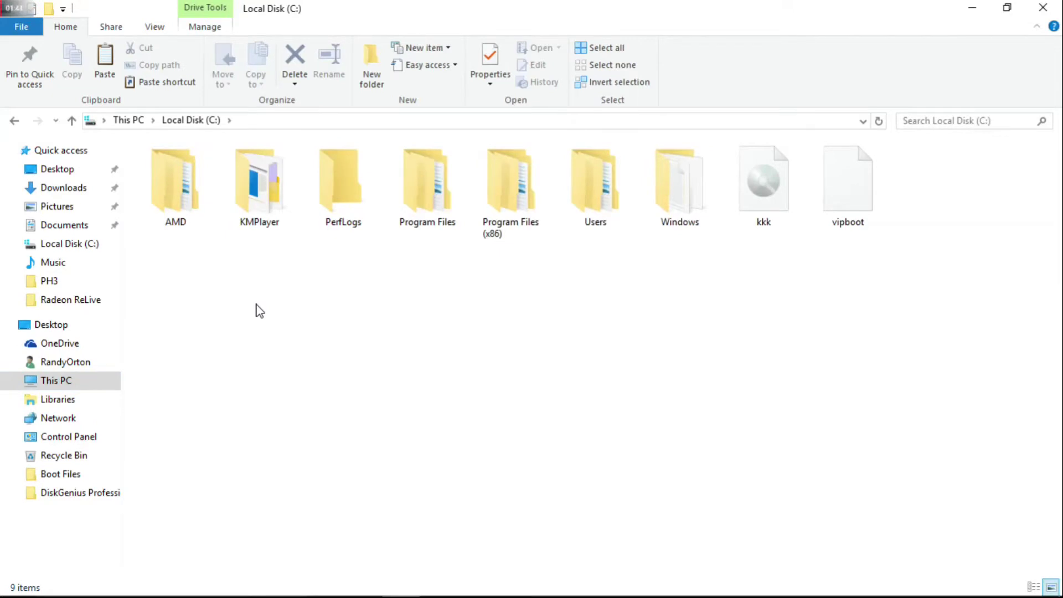
pyautogui.doubleClick(440, 199)
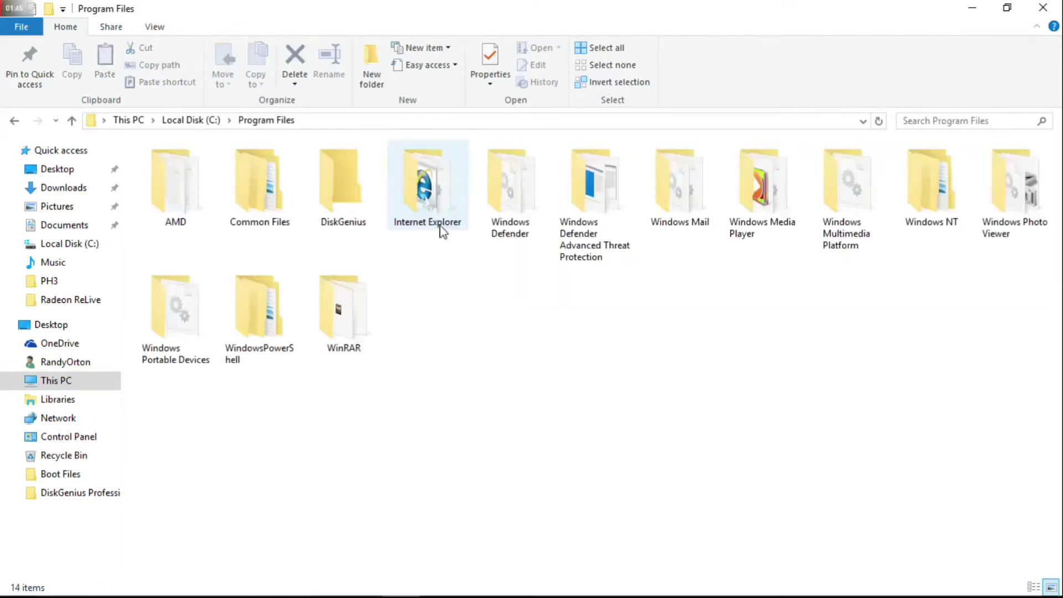
pyautogui.doubleClick(361, 187)
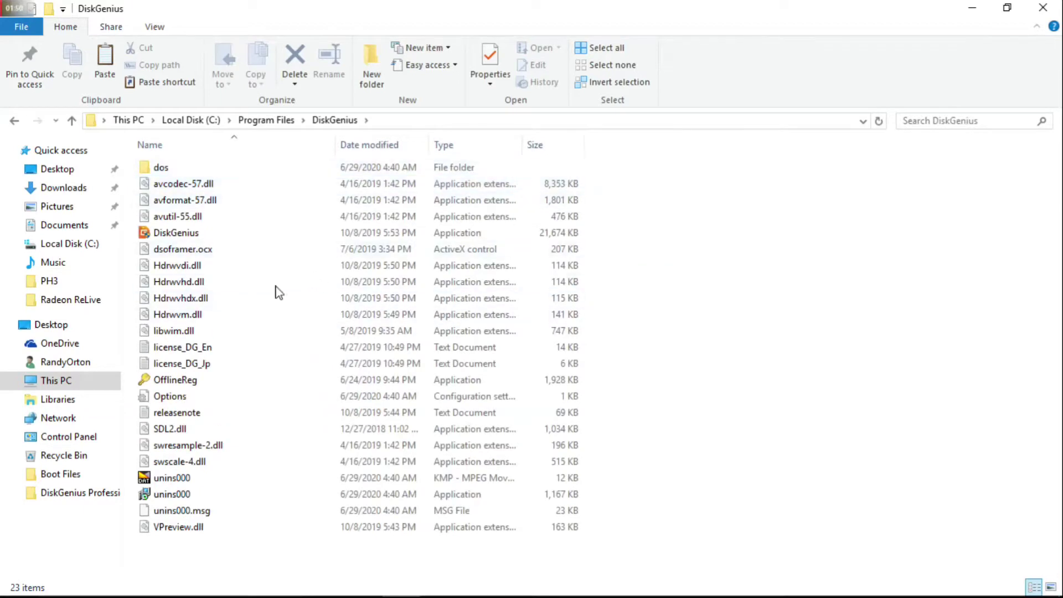
pyautogui.rightClick(701, 247)
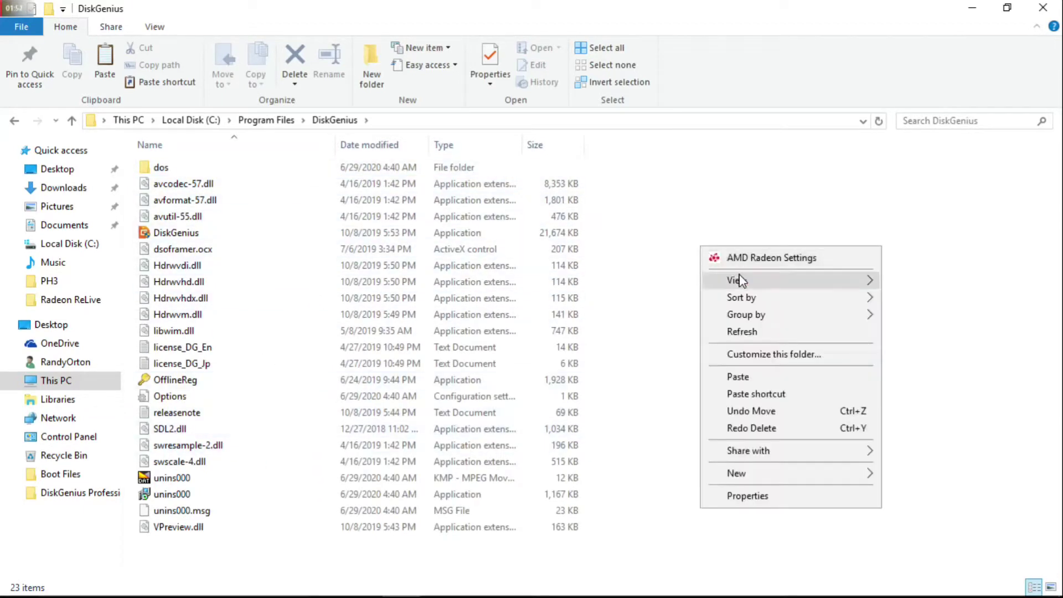
pyautogui.click(742, 376)
pyautogui.click(410, 181)
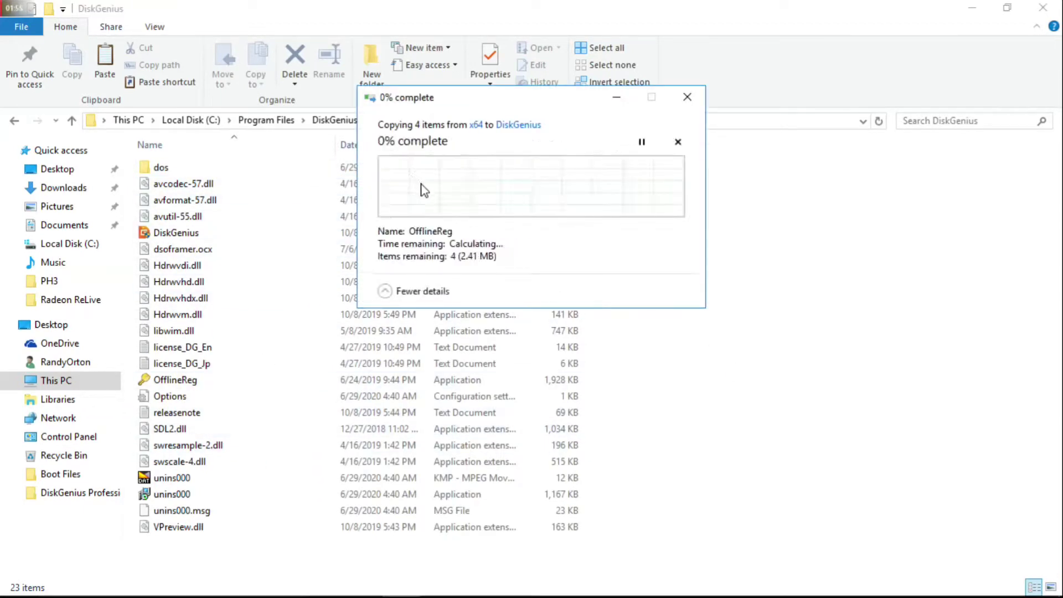
pyautogui.click(433, 209)
pyautogui.click(400, 208)
pyautogui.click(488, 230)
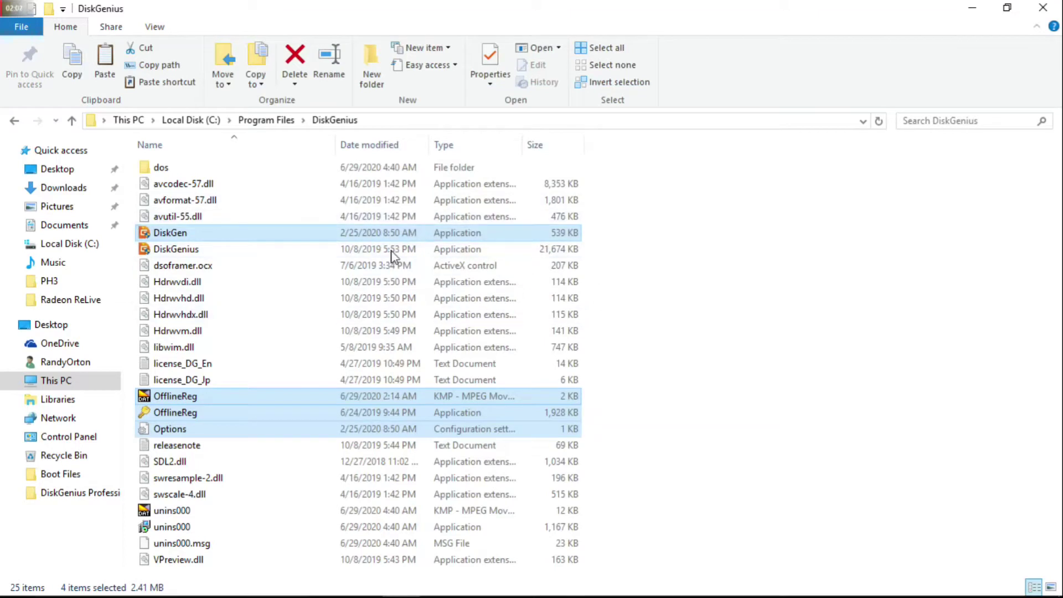
# Run DiskGen from the DiskGenius program folder and allow it to make changes to the device.
pyautogui.click(703, 250)
pyautogui.rightClick(273, 241)
pyautogui.click(257, 237)
pyautogui.click(257, 237)
pyautogui.rightClick(256, 235)
pyautogui.click(276, 246)
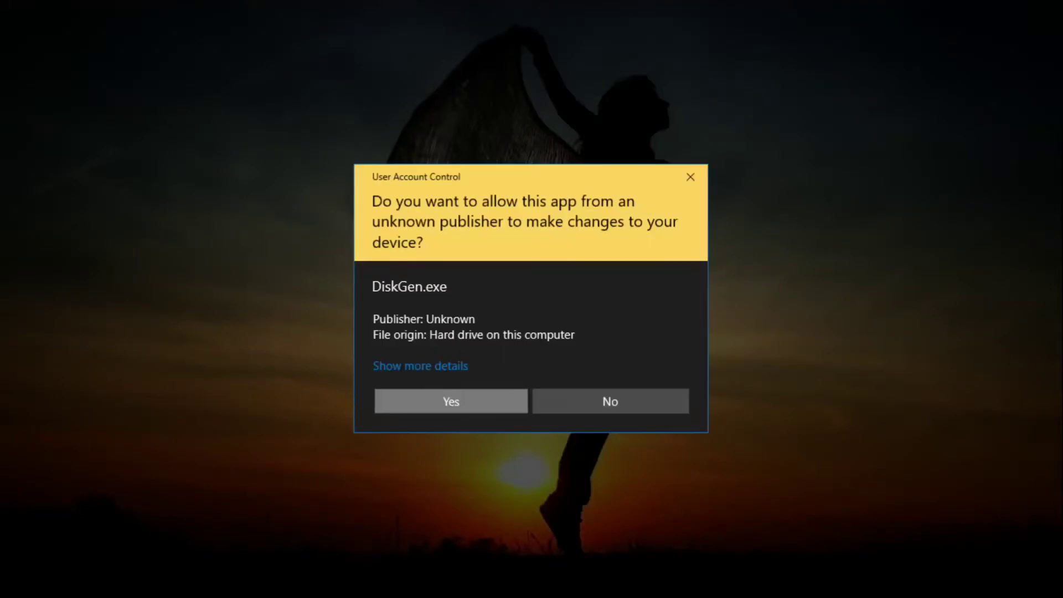
pyautogui.click(451, 402)
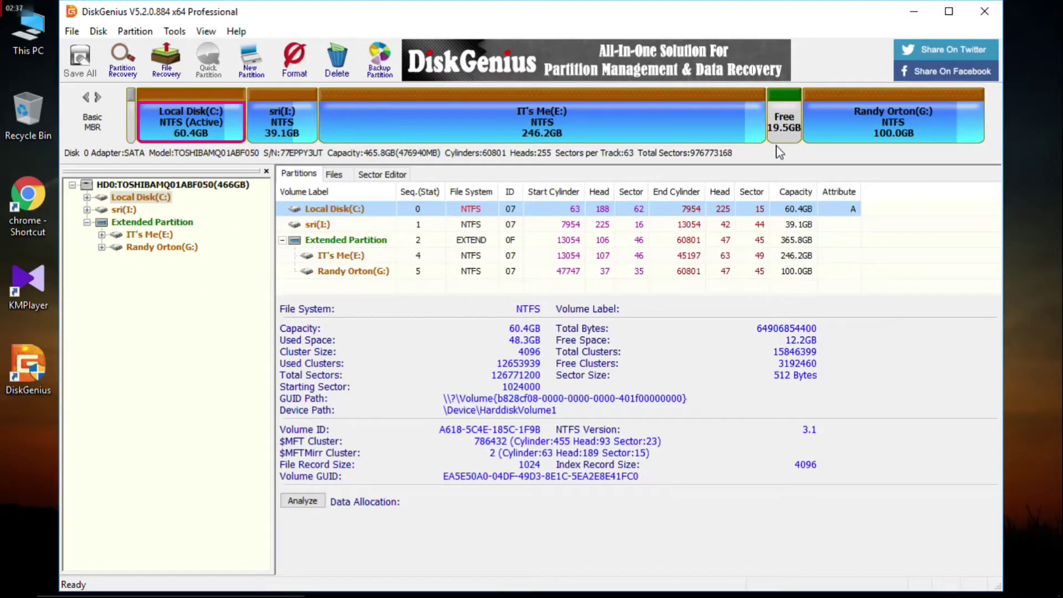
# Create a 20 GB logical partition with the Ext4 (Linux Data) file system and volume label Thunder v4.1 LITE in the free space.
pyautogui.rightClick(784, 115)
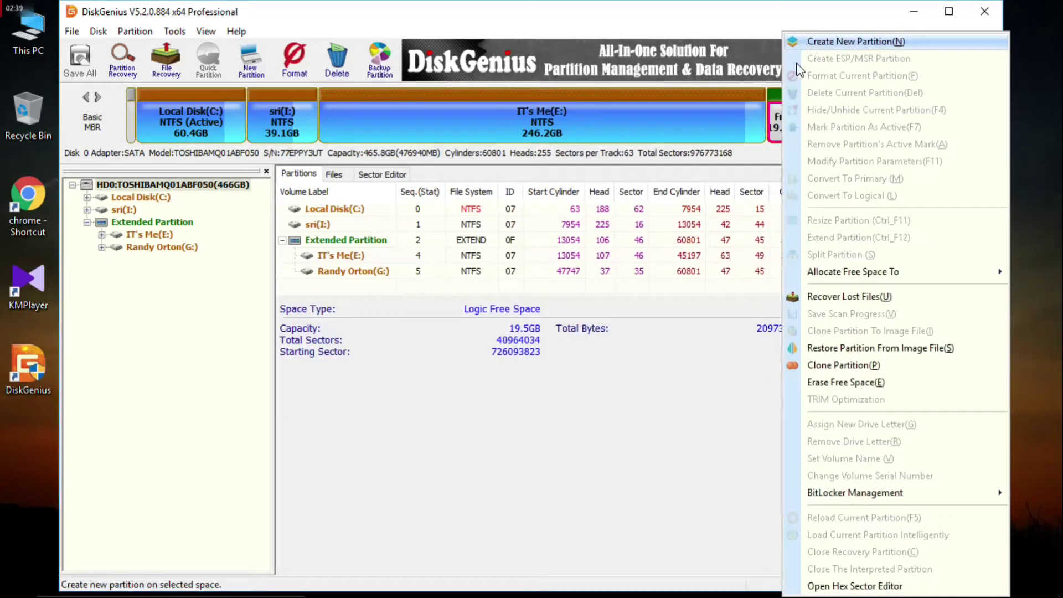
pyautogui.click(778, 119)
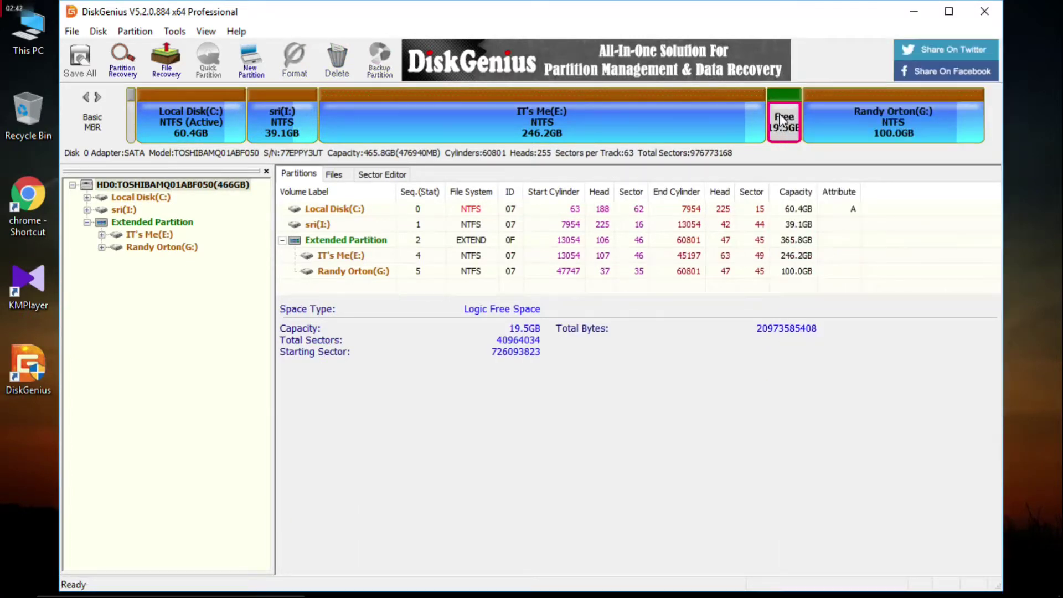
pyautogui.rightClick(781, 119)
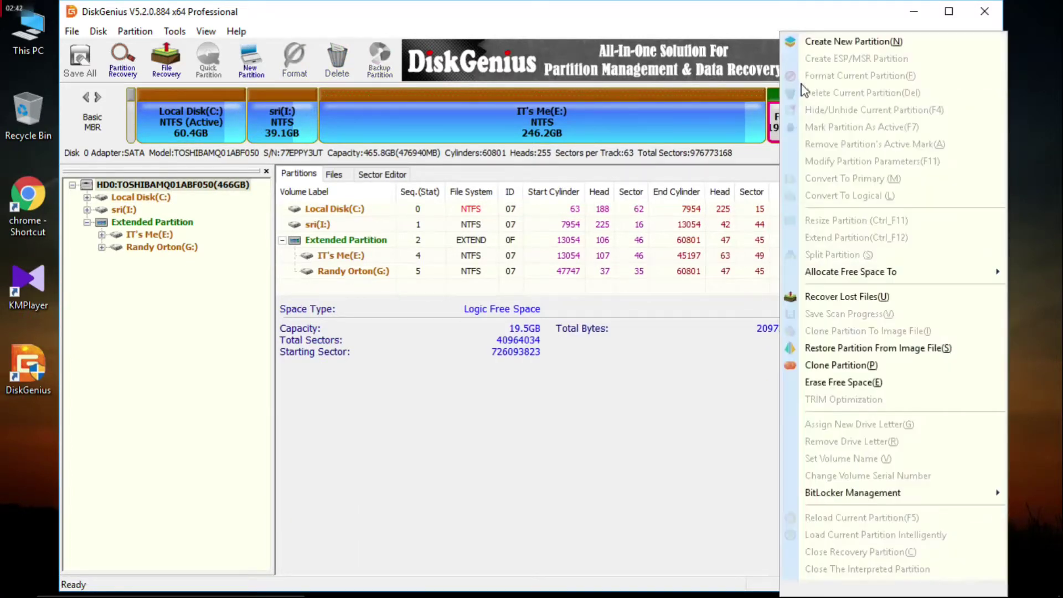
pyautogui.click(842, 50)
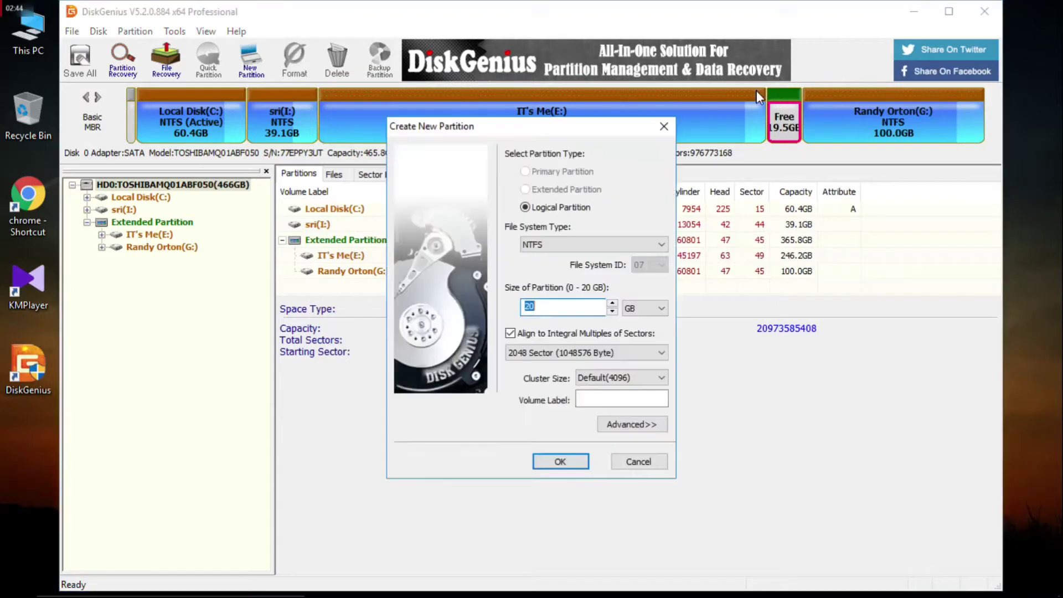
pyautogui.click(574, 245)
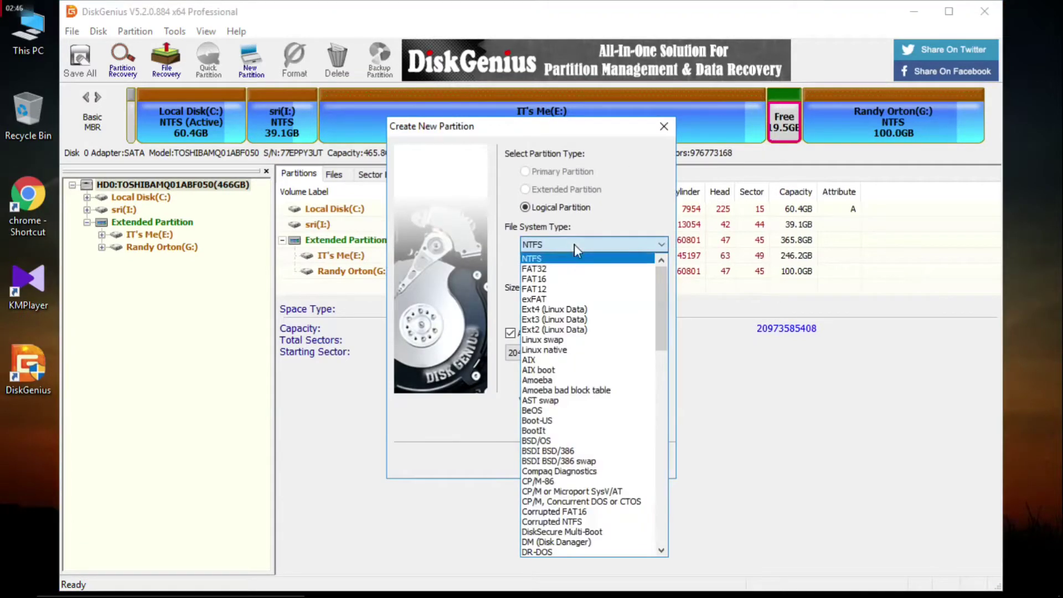
pyautogui.click(554, 309)
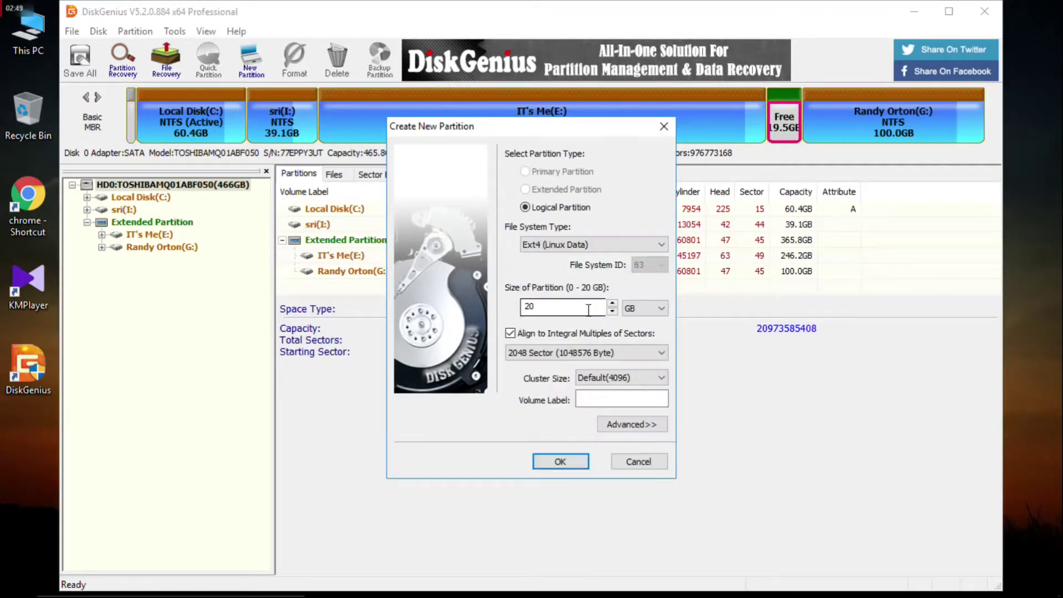
pyautogui.click(597, 397)
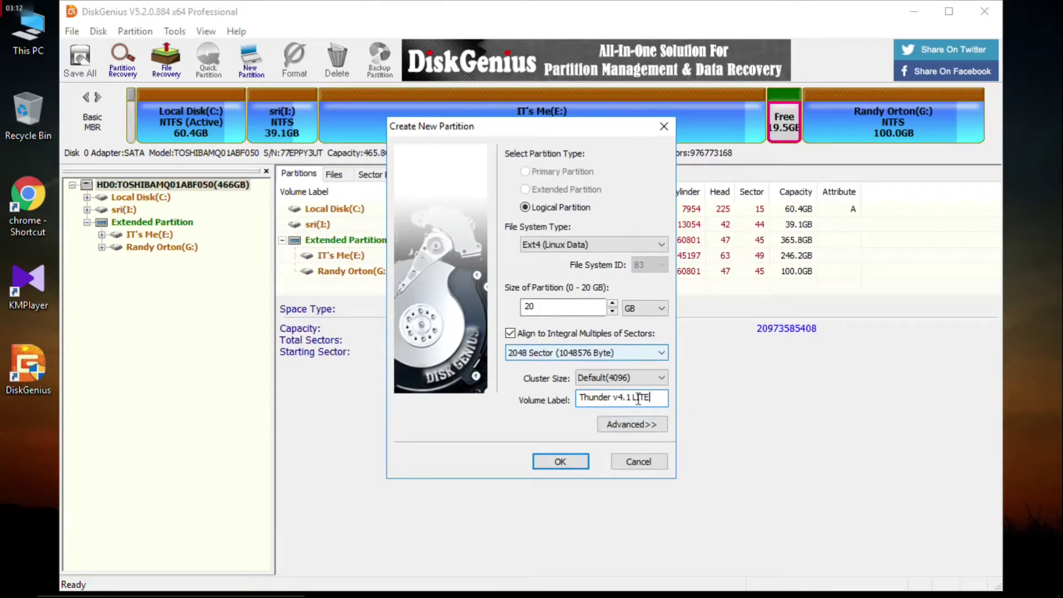
pyautogui.click(560, 461)
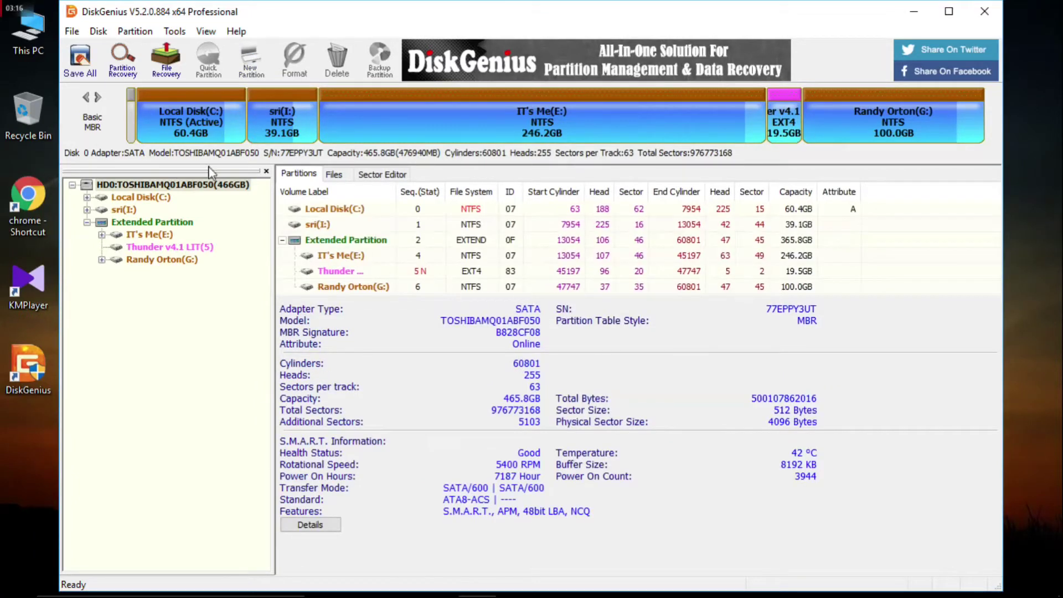
# Save all pending partition changes to the disk and confirm applying them.
pyautogui.click(84, 63)
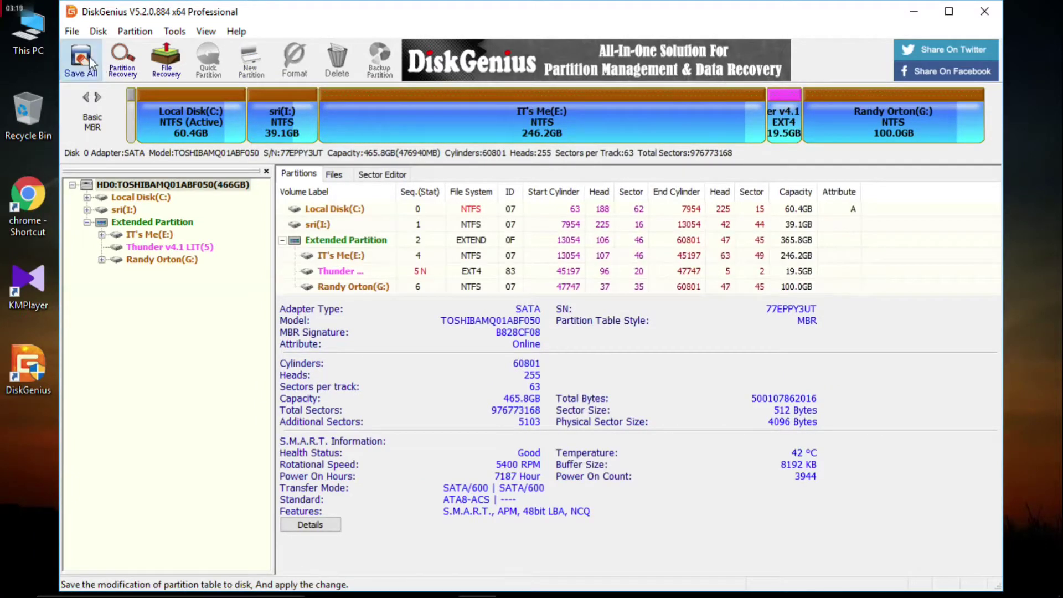
pyautogui.click(492, 336)
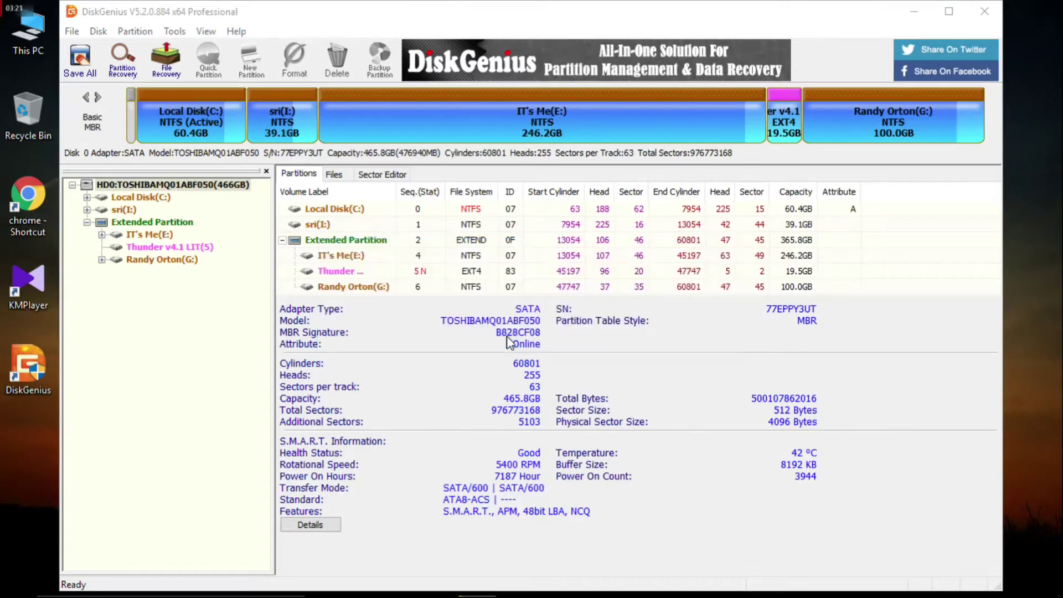
pyautogui.click(496, 338)
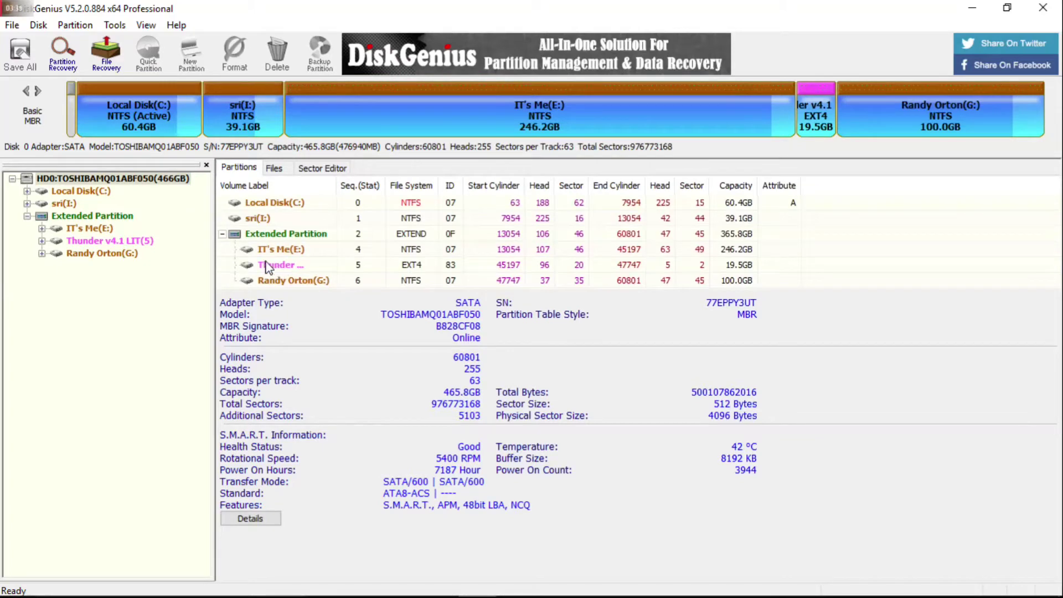
# Expand the new Thunder v4.1 partition in the disk tree and list the files in its root directory.
pyautogui.click(283, 269)
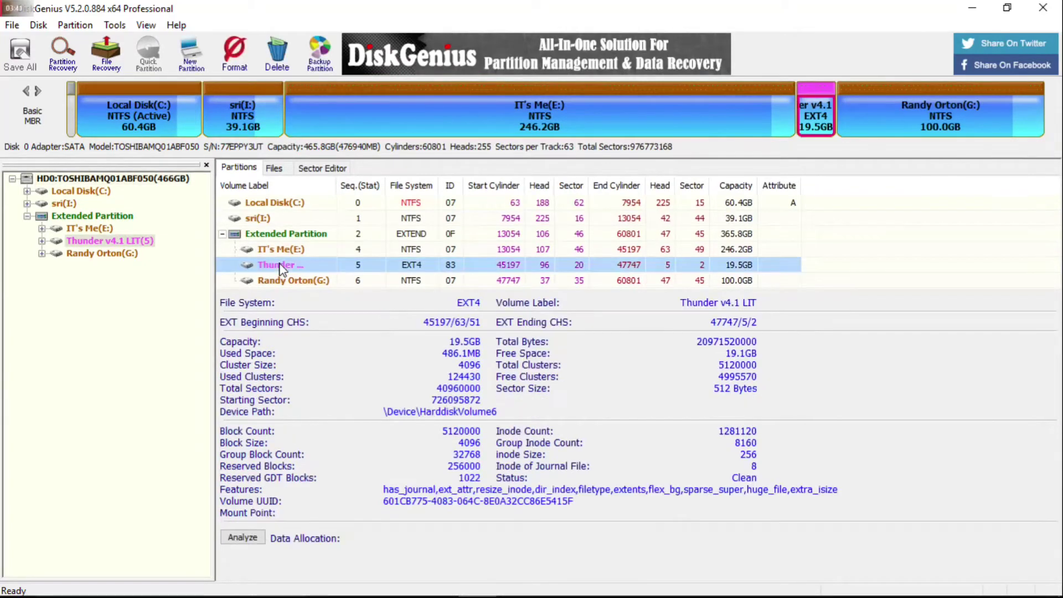
pyautogui.rightClick(280, 269)
pyautogui.click(269, 270)
pyautogui.click(43, 243)
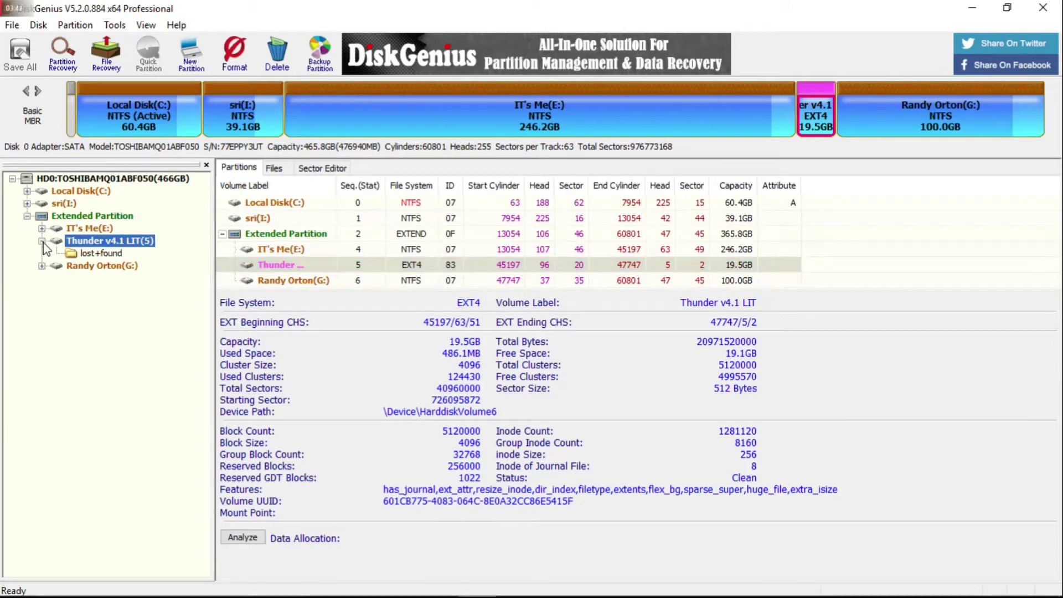
pyautogui.click(109, 254)
pyautogui.click(121, 240)
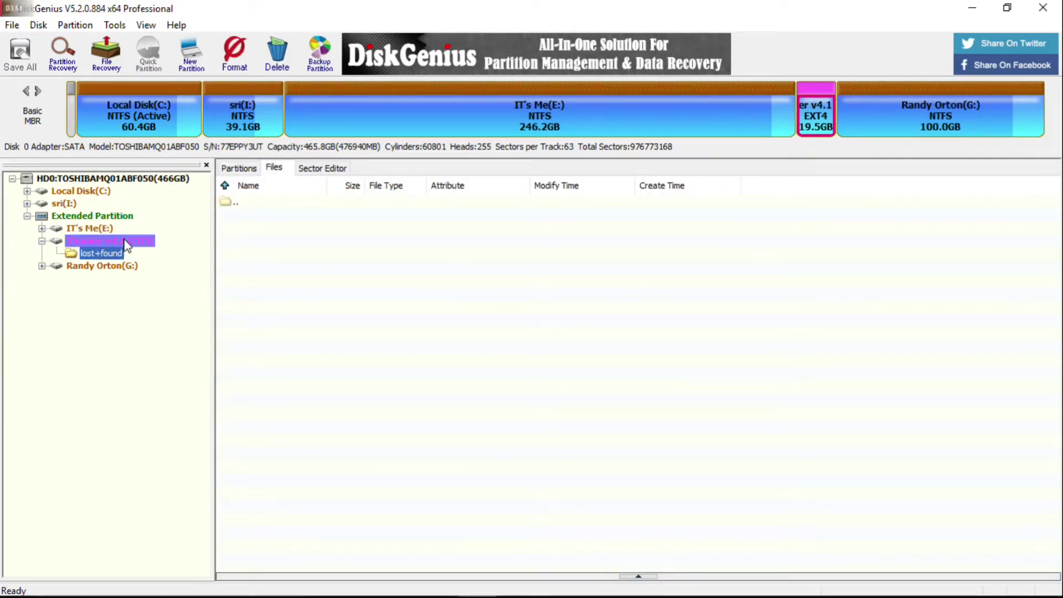
# Delete the lost+found folder directly from the Thunder v4.1 partition and confirm the deletion.
pyautogui.rightClick(270, 207)
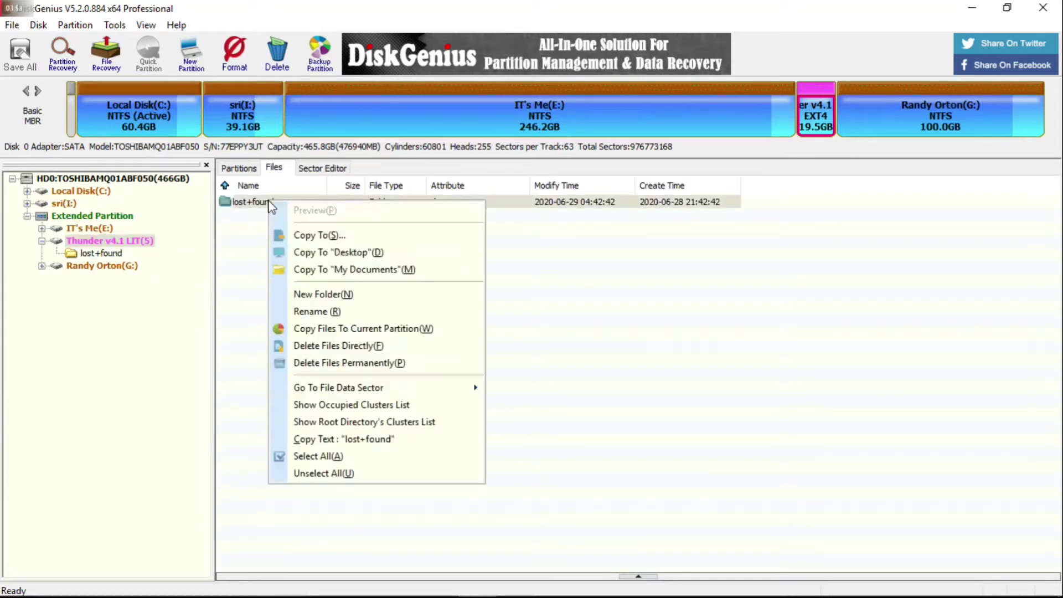
pyautogui.click(328, 347)
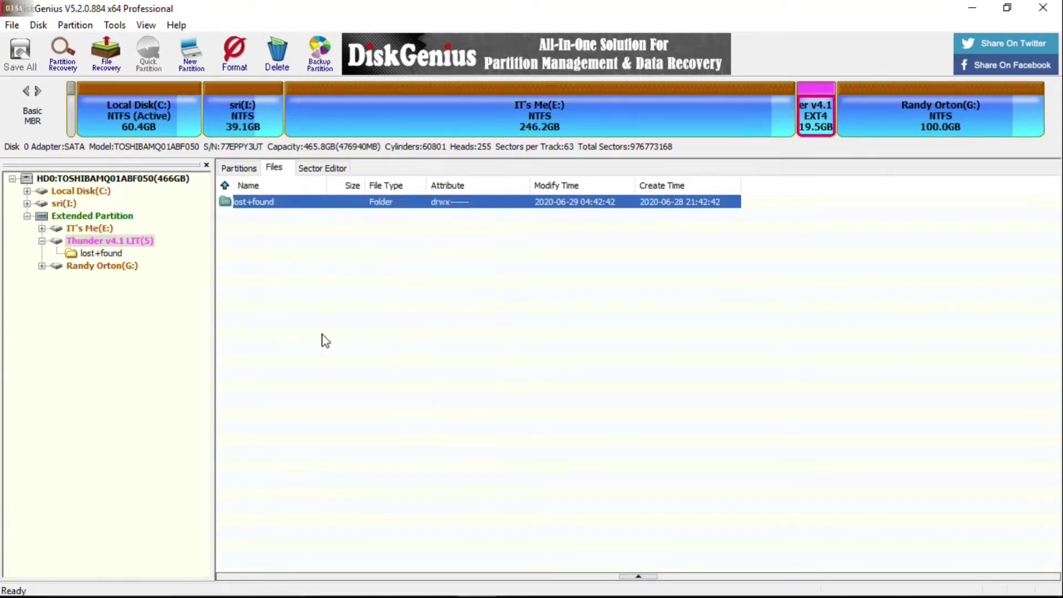
pyautogui.click(498, 344)
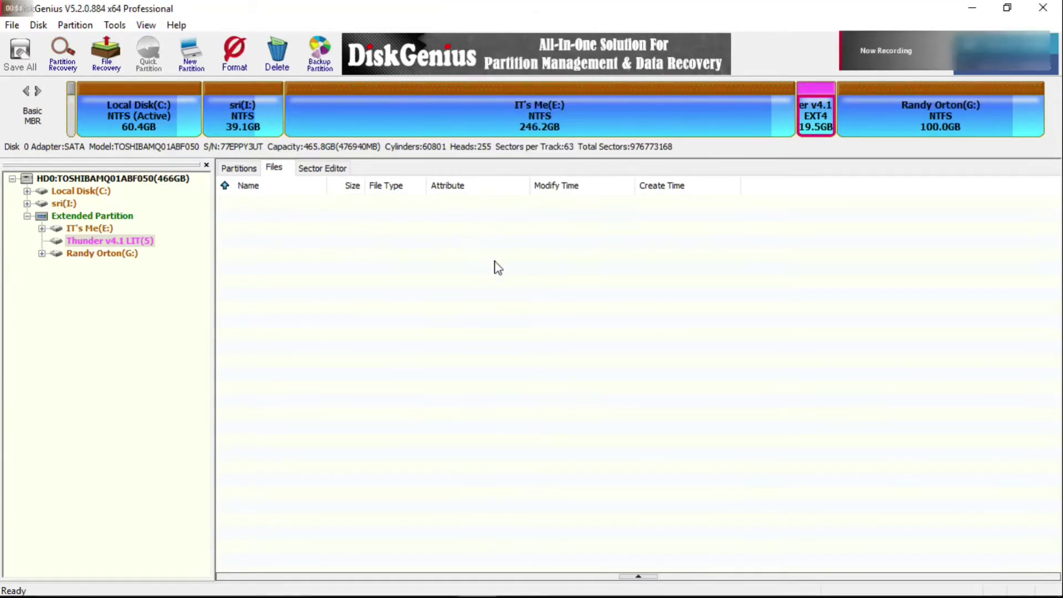
# Create a folder named PhoenixOS in the root of the Thunder v4.1 partition.
pyautogui.rightClick(412, 283)
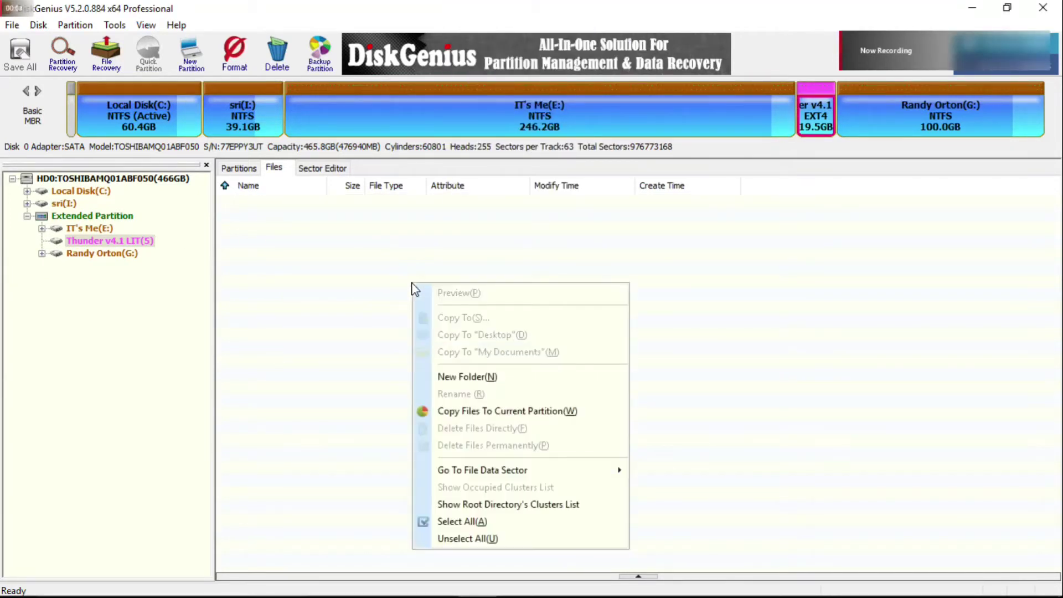
pyautogui.click(457, 375)
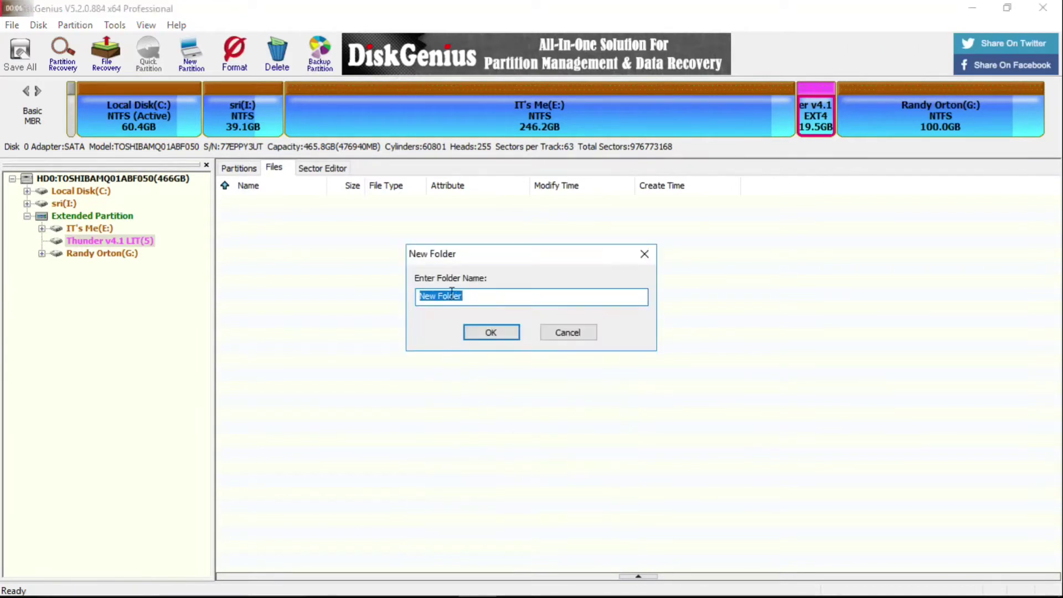
pyautogui.write('PhoenixOS')
pyautogui.click(492, 331)
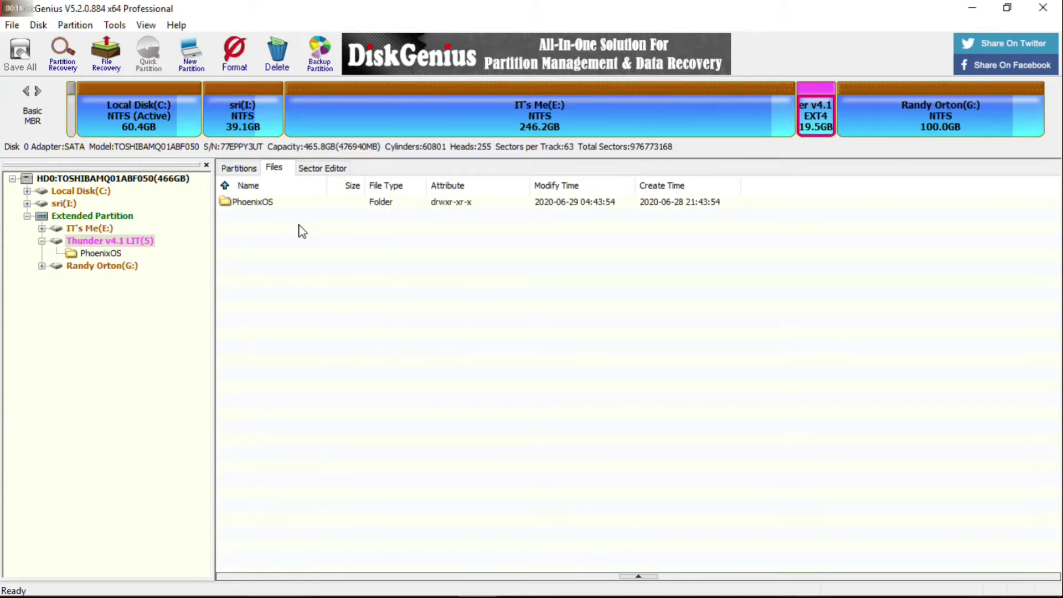
# Open the PhoenixOS folder and create a subfolder named data inside it.
pyautogui.click(275, 202)
pyautogui.doubleClick(278, 203)
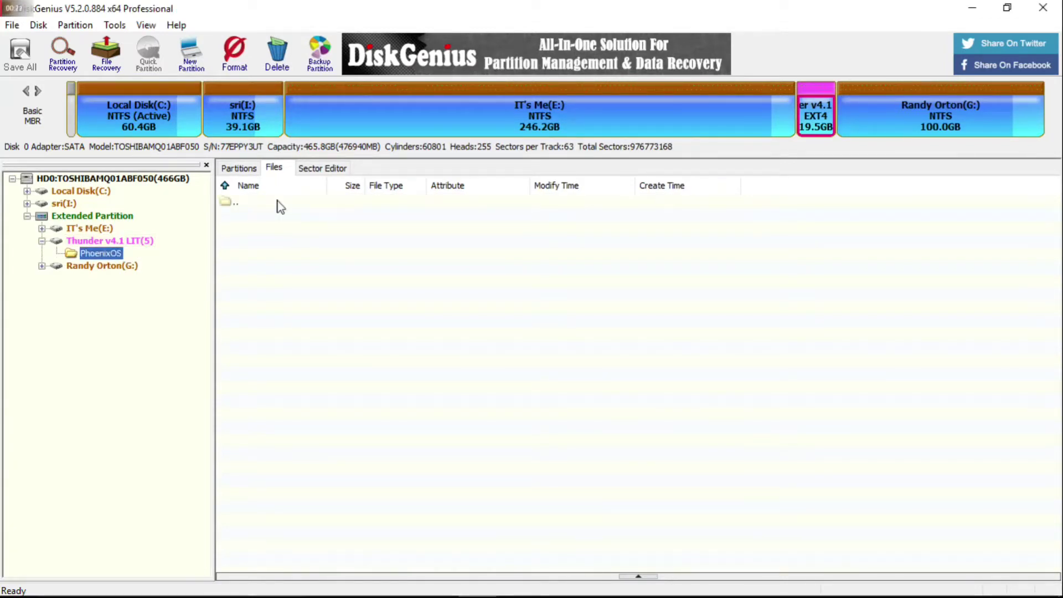
pyautogui.rightClick(340, 239)
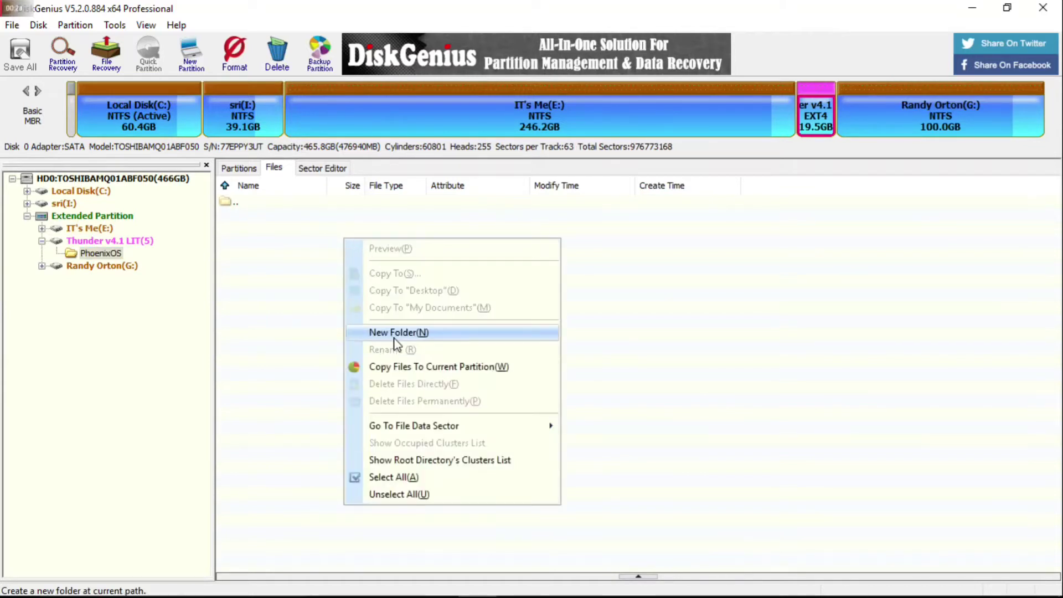
pyautogui.click(394, 266)
pyautogui.write('data')
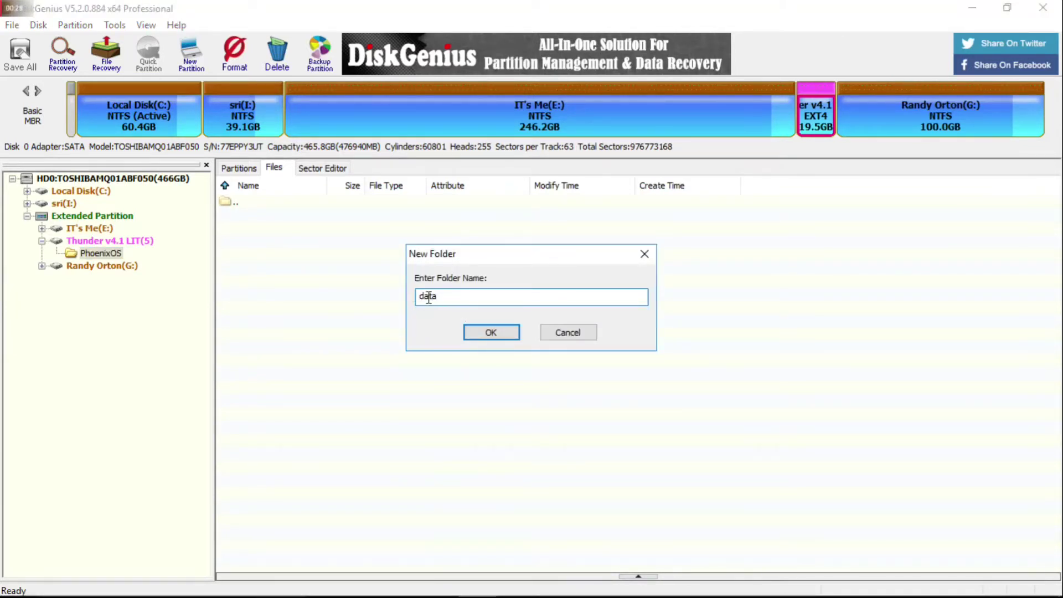
pyautogui.click(492, 333)
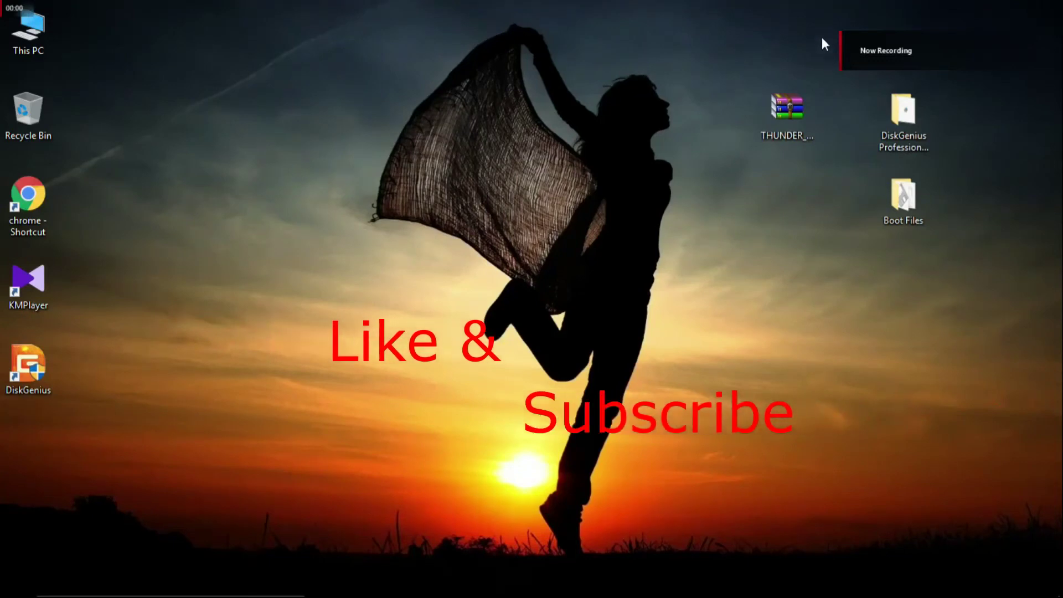
# Extract the THUNDER_OS_V4.1-LITE_X86_64 archive on the desktop into its own folder and mount the disc image it contains.
pyautogui.click(802, 105)
pyautogui.rightClick(803, 104)
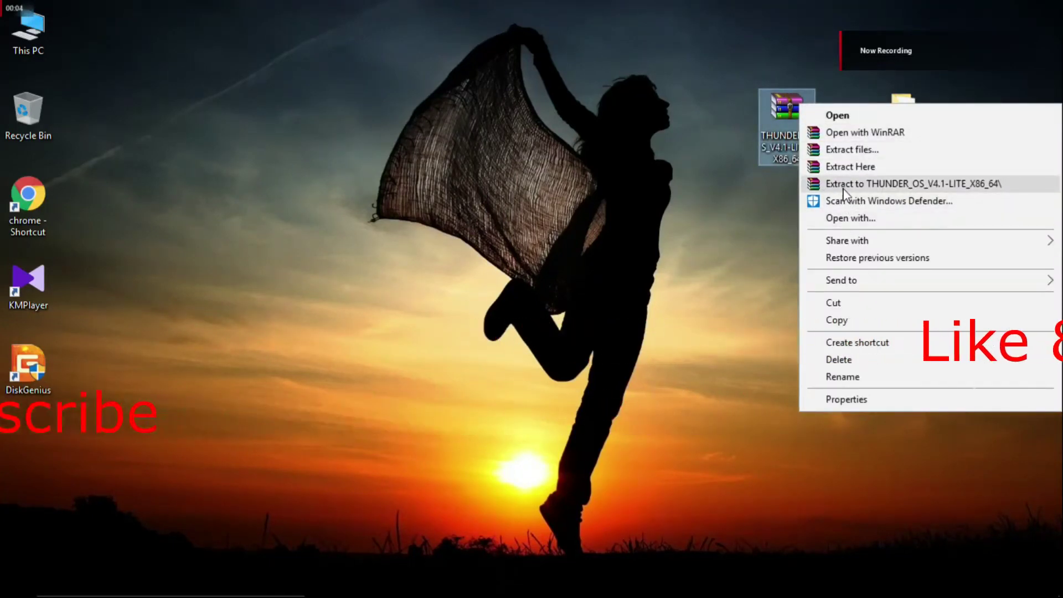
pyautogui.click(811, 184)
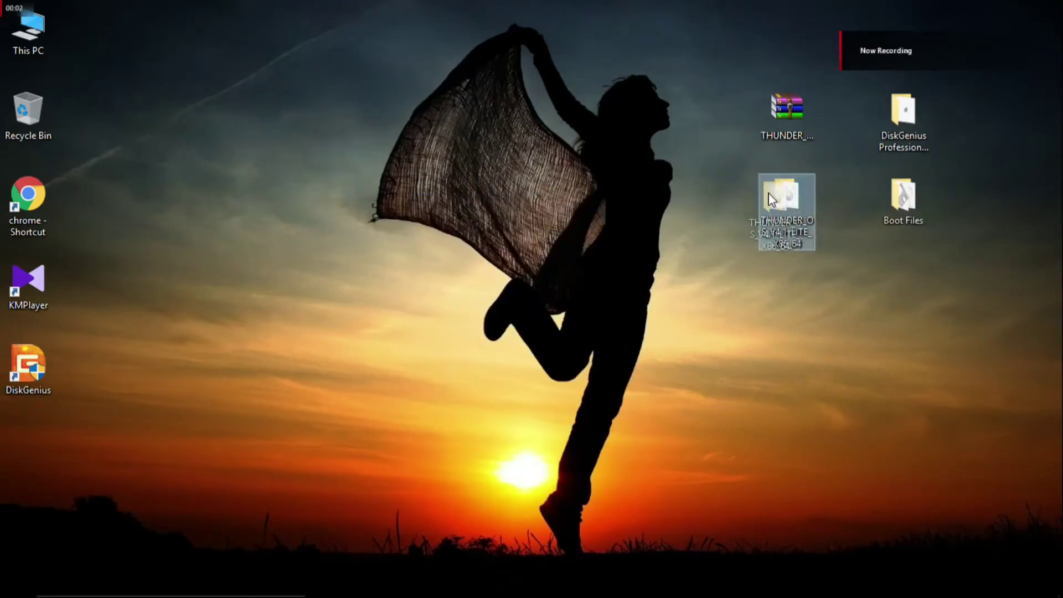
pyautogui.doubleClick(788, 194)
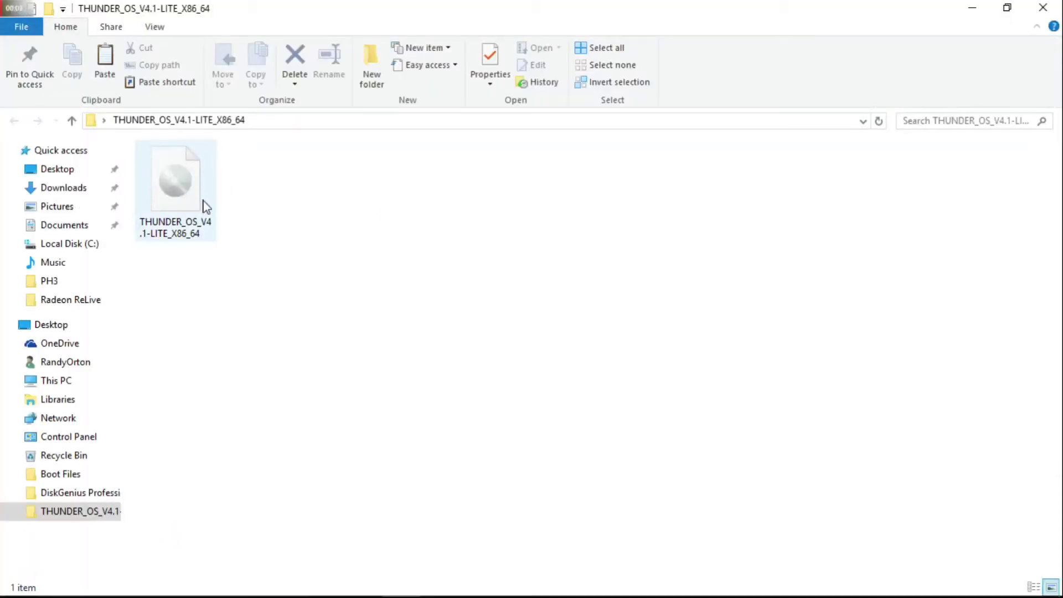
pyautogui.doubleClick(192, 201)
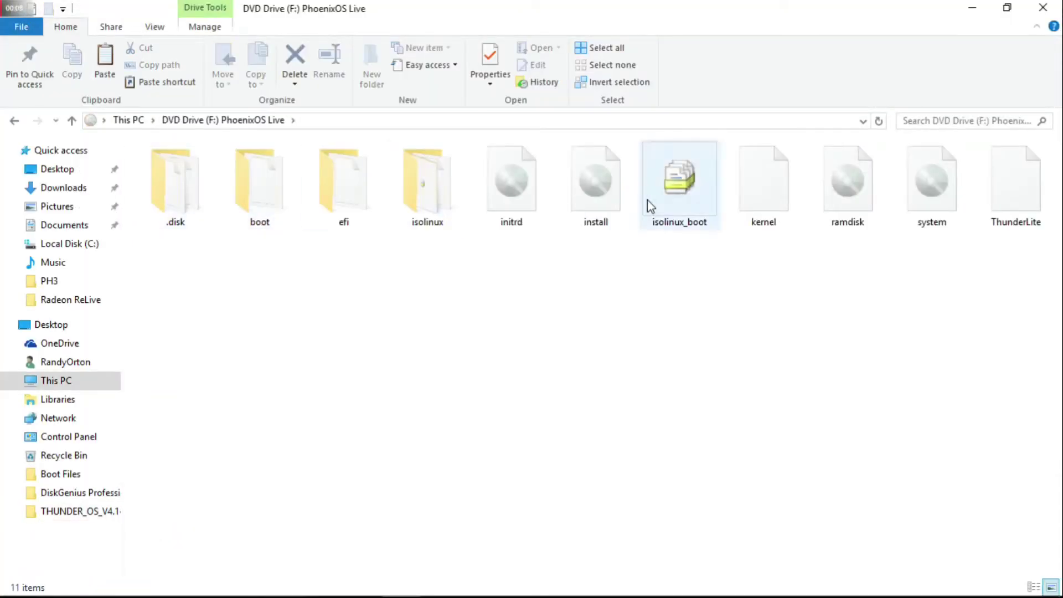
# Copy all files from the mounted PhoenixOS Live drive into the Thunder partition's PhoenixOS folder in DiskGenius, confirming the copy.
pyautogui.moveTo(207, 263); pyautogui.dragTo(1049, 158)
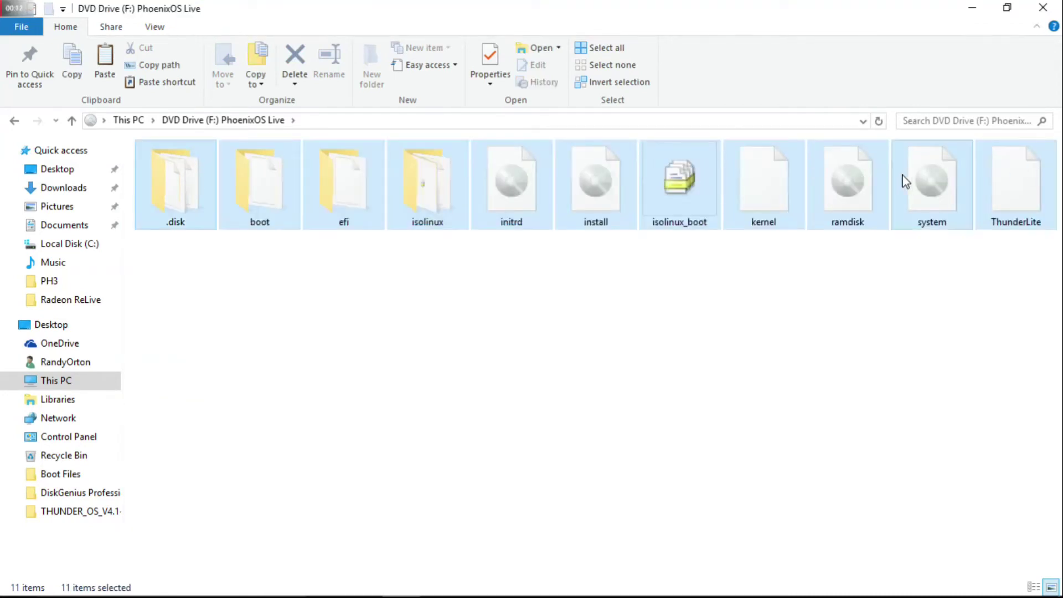
pyautogui.click(1008, 4)
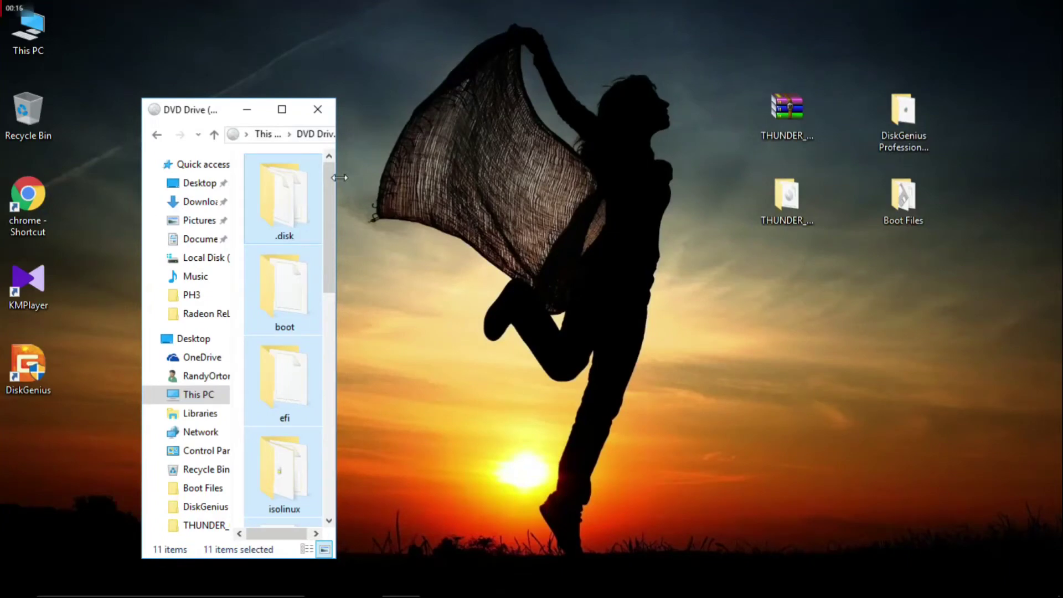
pyautogui.moveTo(339, 177); pyautogui.dragTo(405, 185)
pyautogui.scroll(-5, 329, 318)
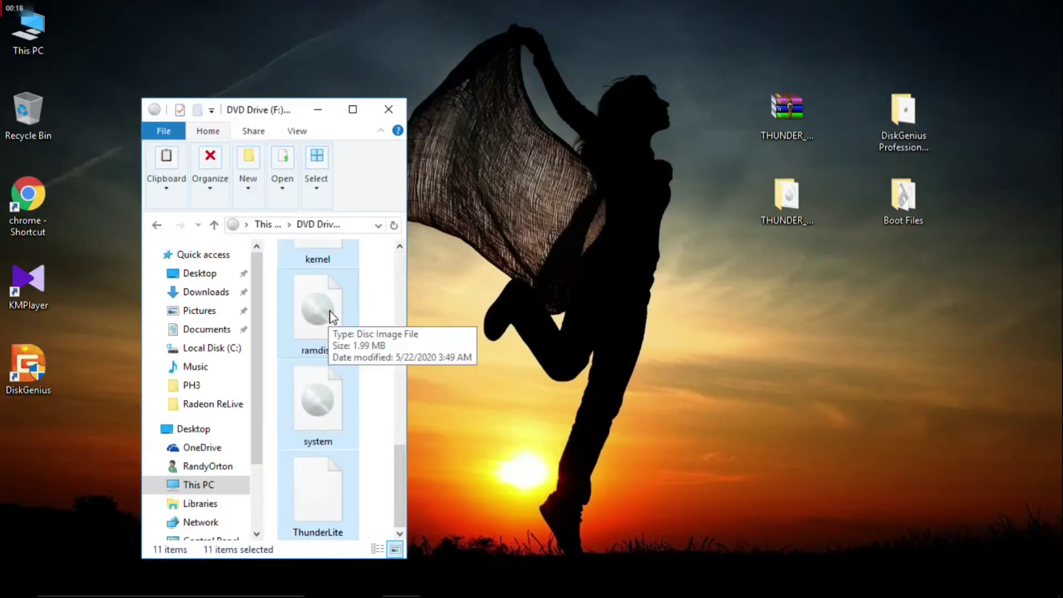
pyautogui.scroll(5, 335, 317)
pyautogui.click(476, 587)
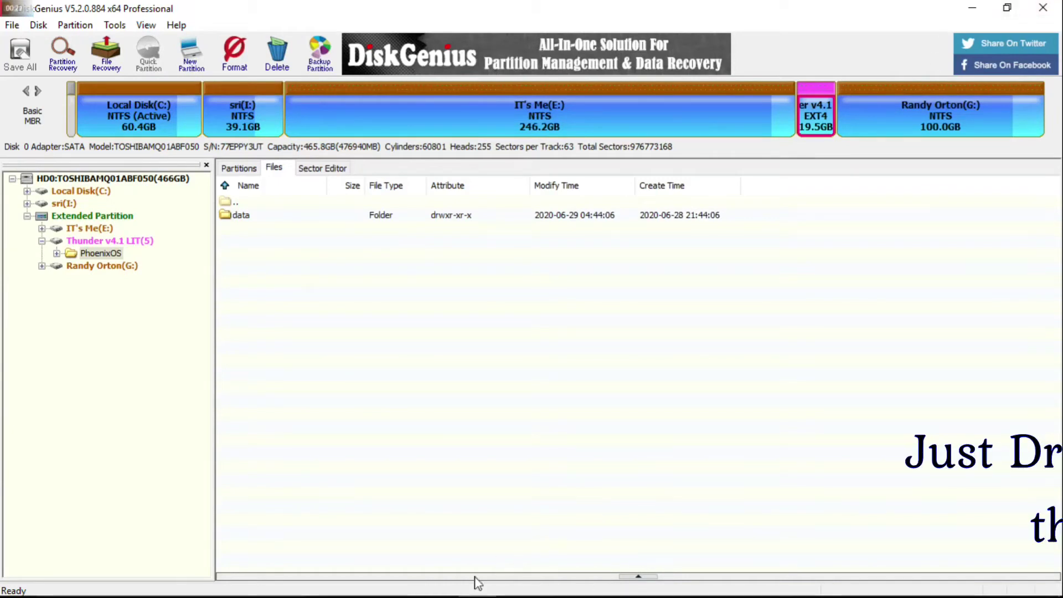
pyautogui.click(407, 584)
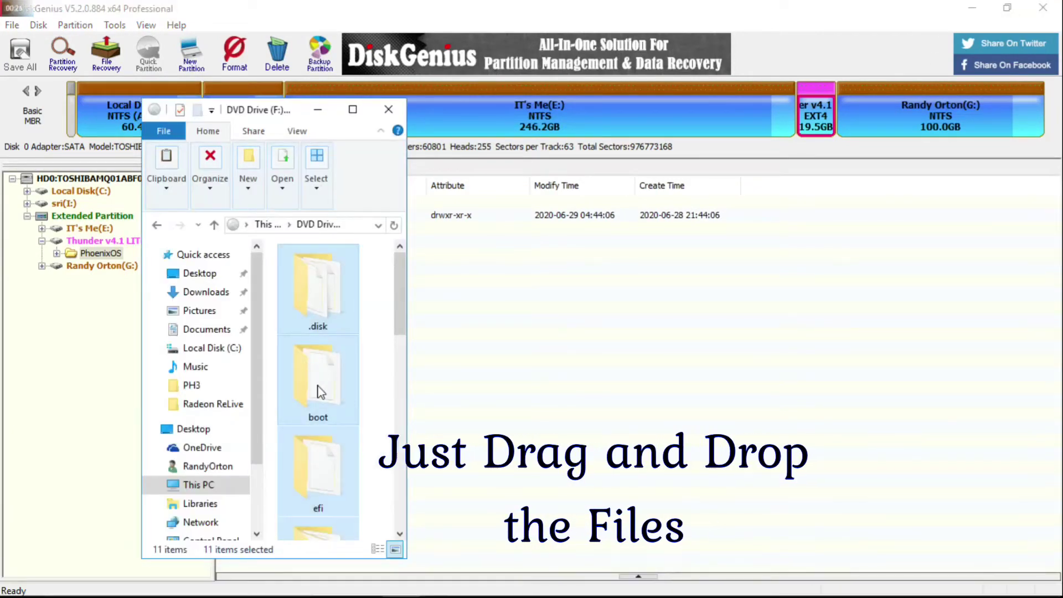
pyautogui.moveTo(319, 288); pyautogui.dragTo(582, 347)
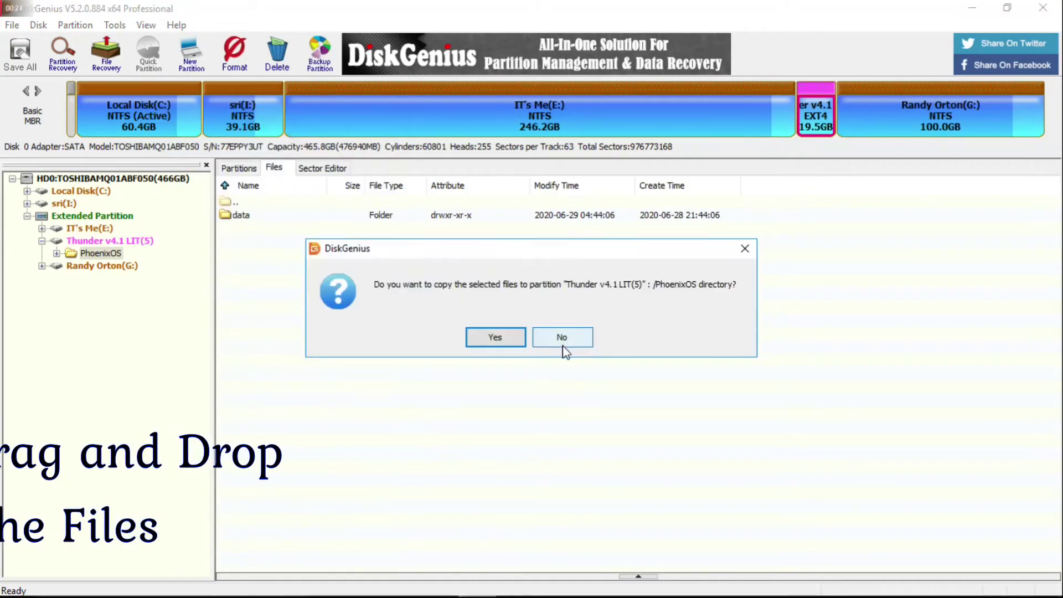
pyautogui.click(509, 339)
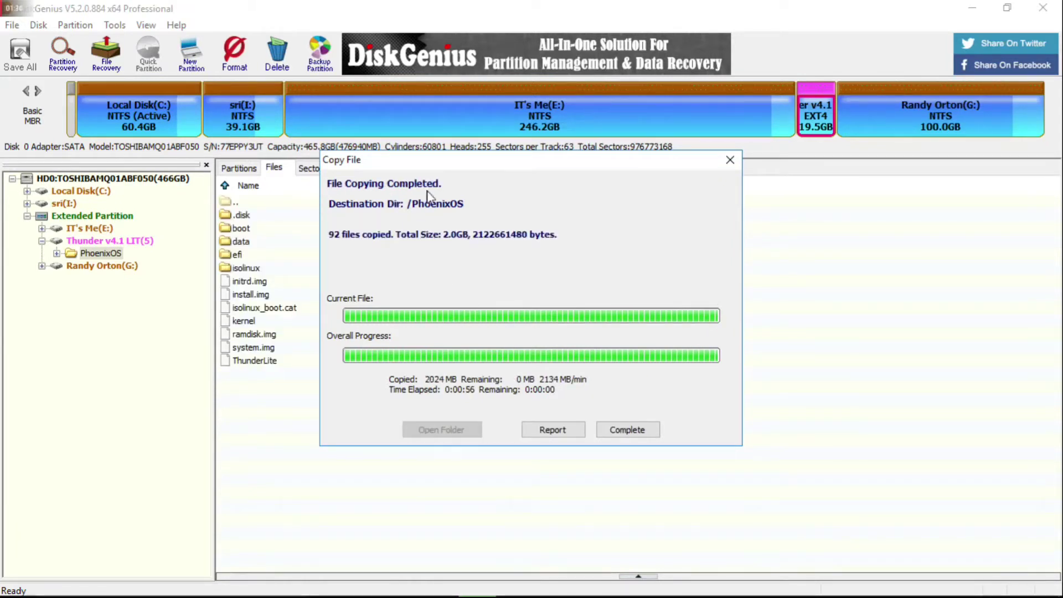
# Dismiss the finished file copy report, then close DiskGenius and the mounted DVD drive window.
pyautogui.click(640, 431)
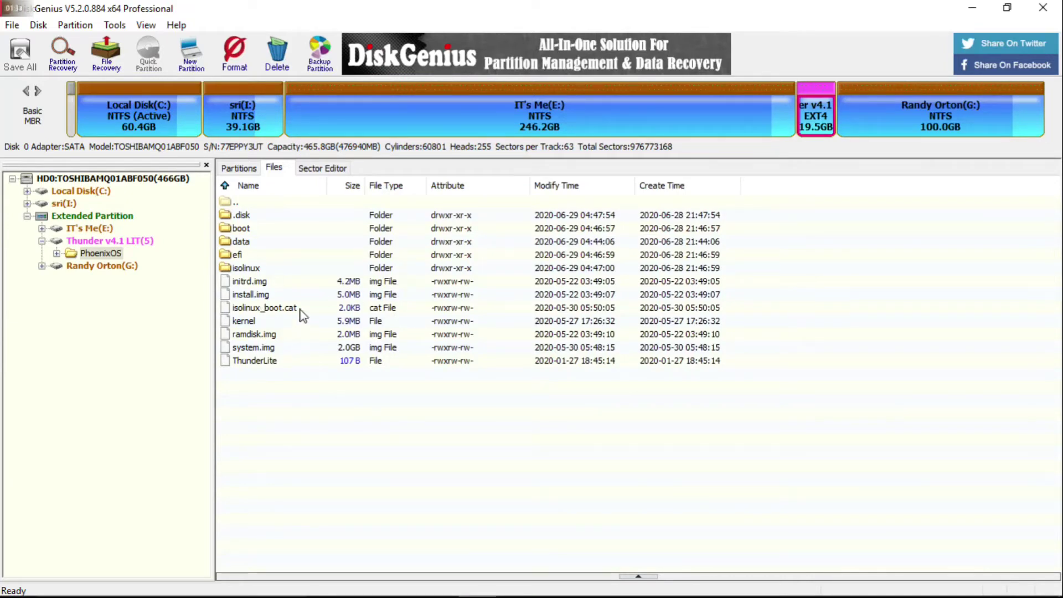
pyautogui.click(1042, 8)
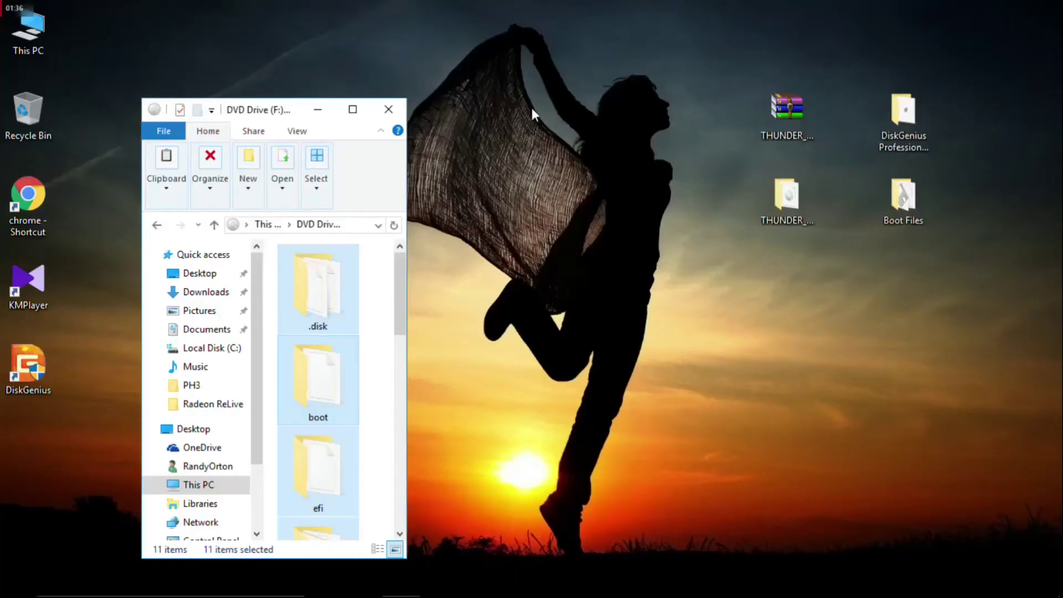
pyautogui.click(353, 109)
pyautogui.click(1049, 7)
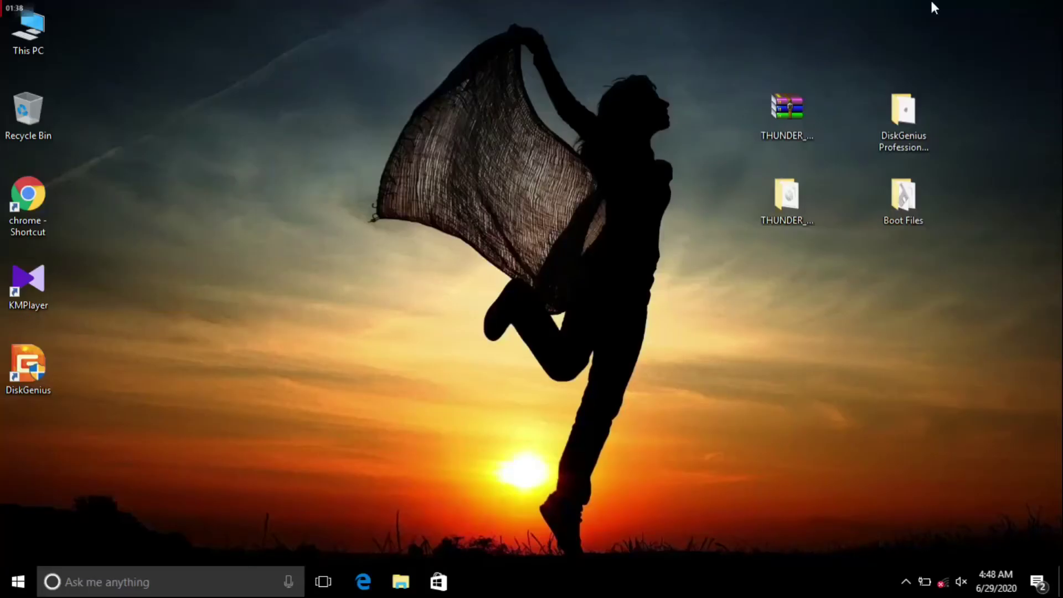
pyautogui.rightClick(497, 41)
pyautogui.click(542, 106)
pyautogui.rightClick(521, 73)
pyautogui.click(559, 137)
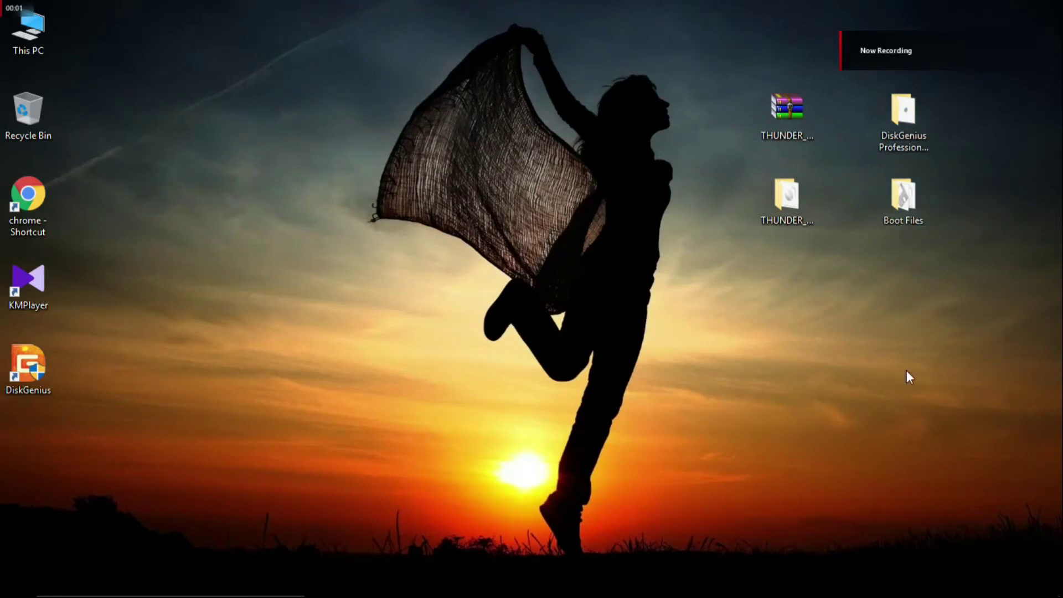
# Copy the vipboot file from the desktop's Boot Files folder into the root of Local Disk (C:), granting administrator permission.
pyautogui.doubleClick(900, 202)
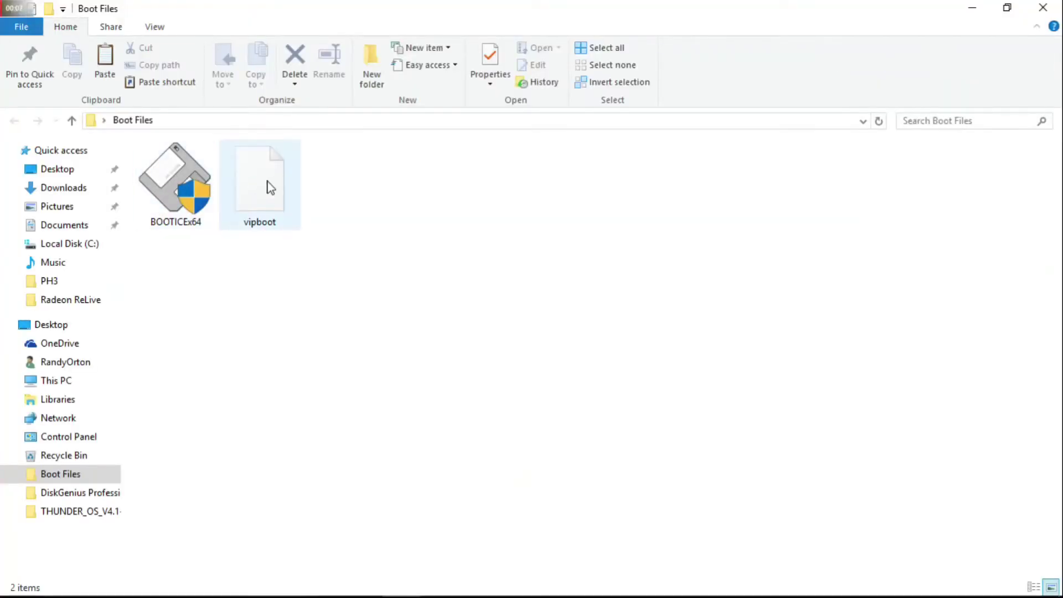
pyautogui.click(268, 185)
pyautogui.rightClick(268, 187)
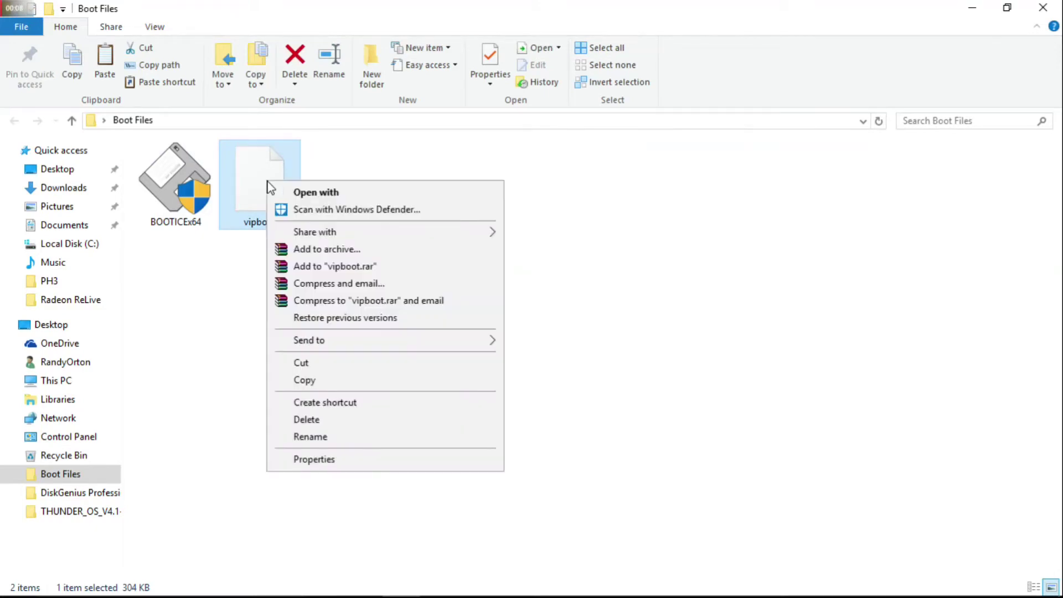
pyautogui.click(317, 380)
pyautogui.click(1043, 7)
pyautogui.doubleClick(19, 48)
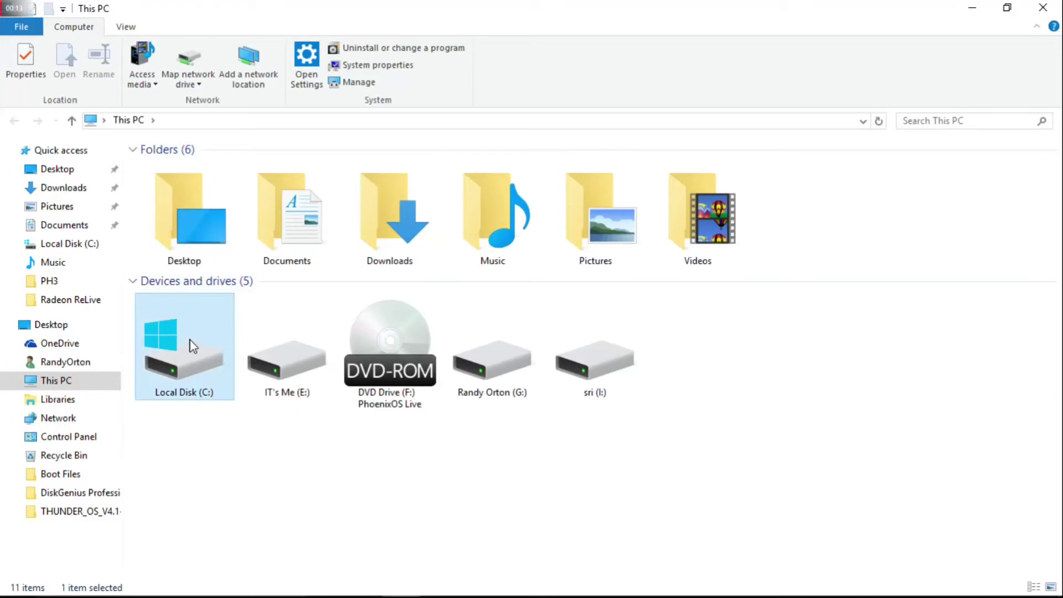
pyautogui.doubleClick(192, 346)
pyautogui.rightClick(484, 294)
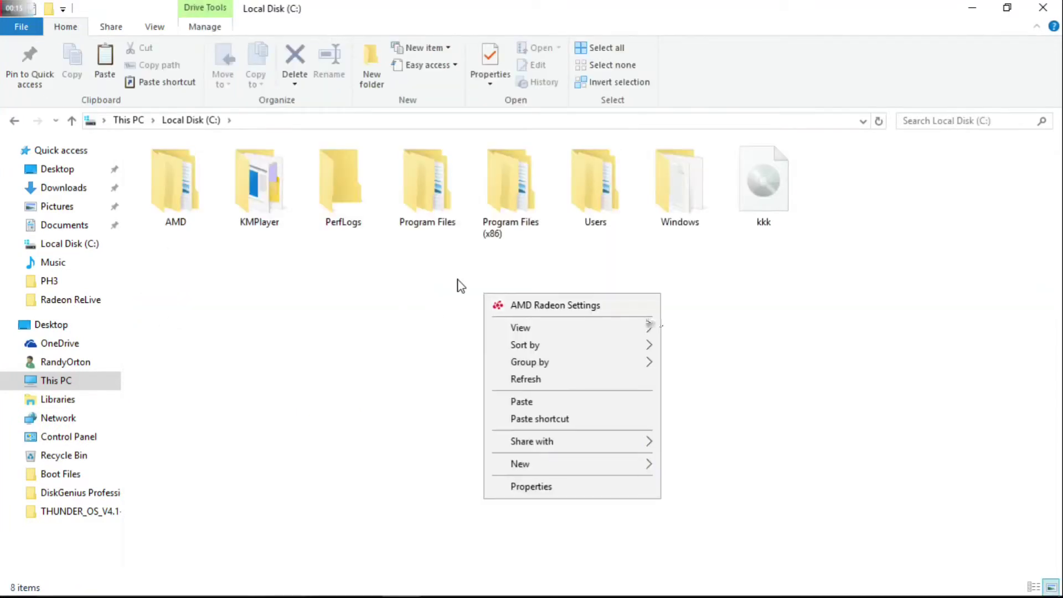
pyautogui.click(536, 407)
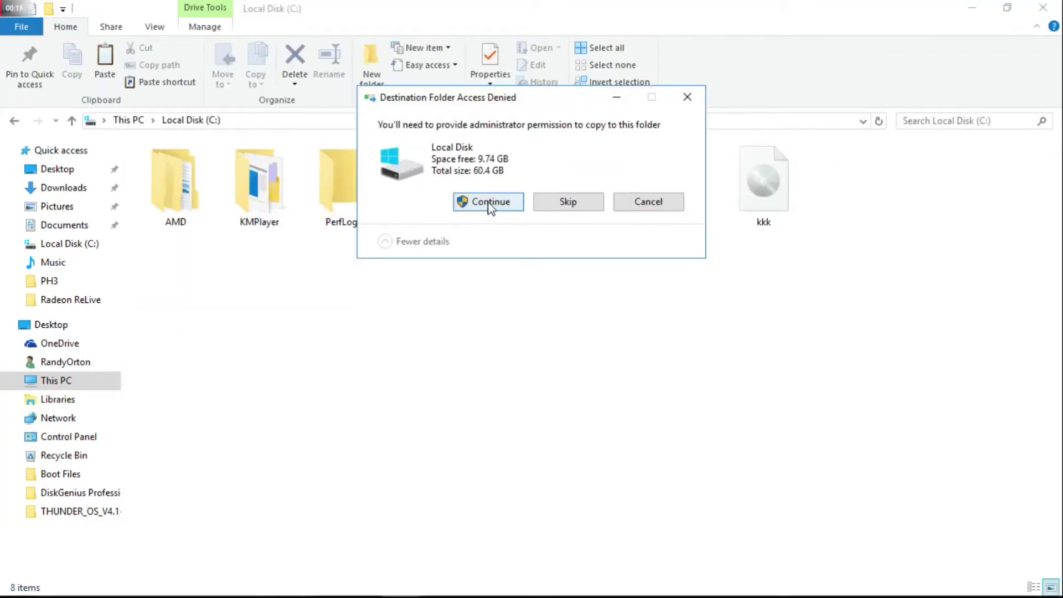
pyautogui.click(480, 203)
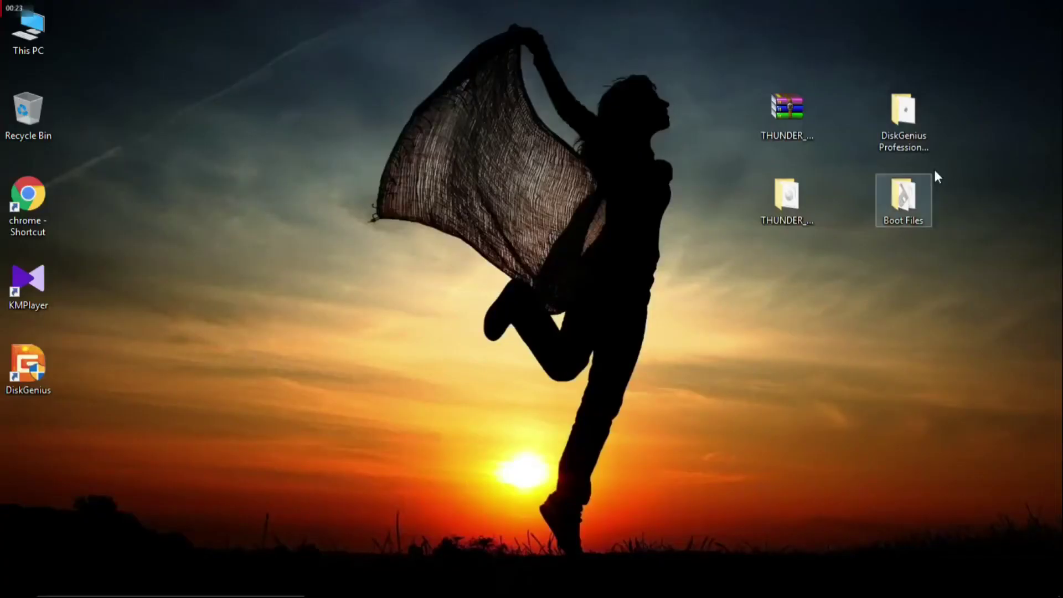
# Launch BOOTICEx64 from the Boot Files folder and open the current system's BCD in easy mode.
pyautogui.doubleClick(877, 194)
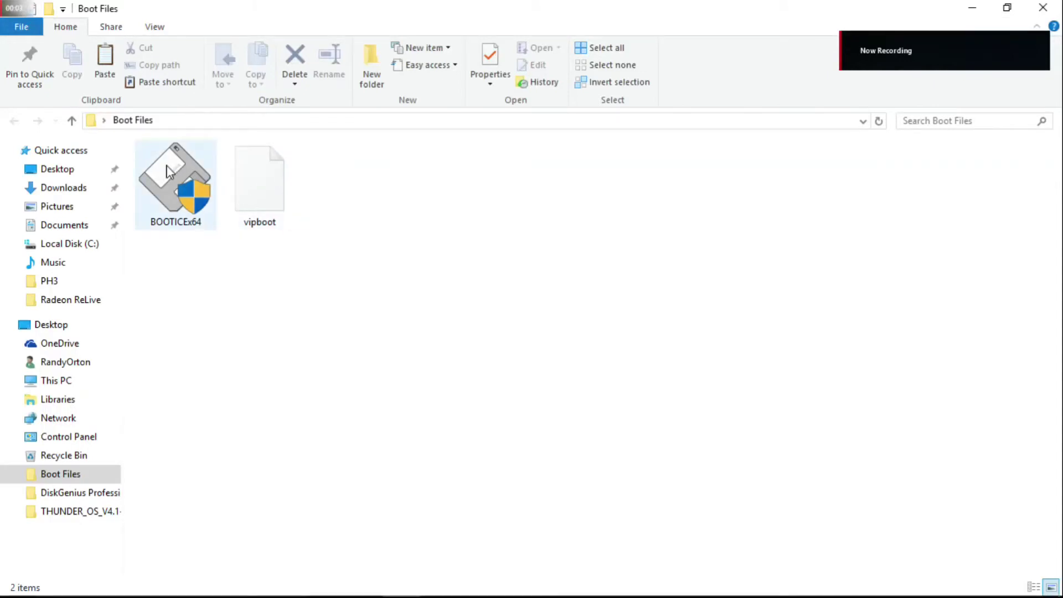
pyautogui.doubleClick(169, 171)
pyautogui.click(388, 401)
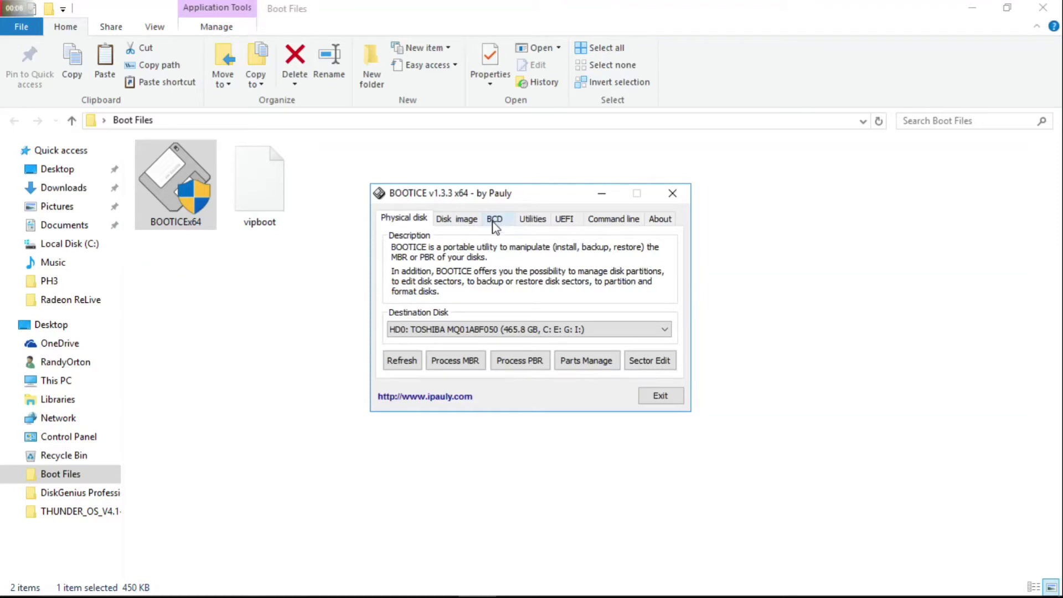
pyautogui.click(495, 222)
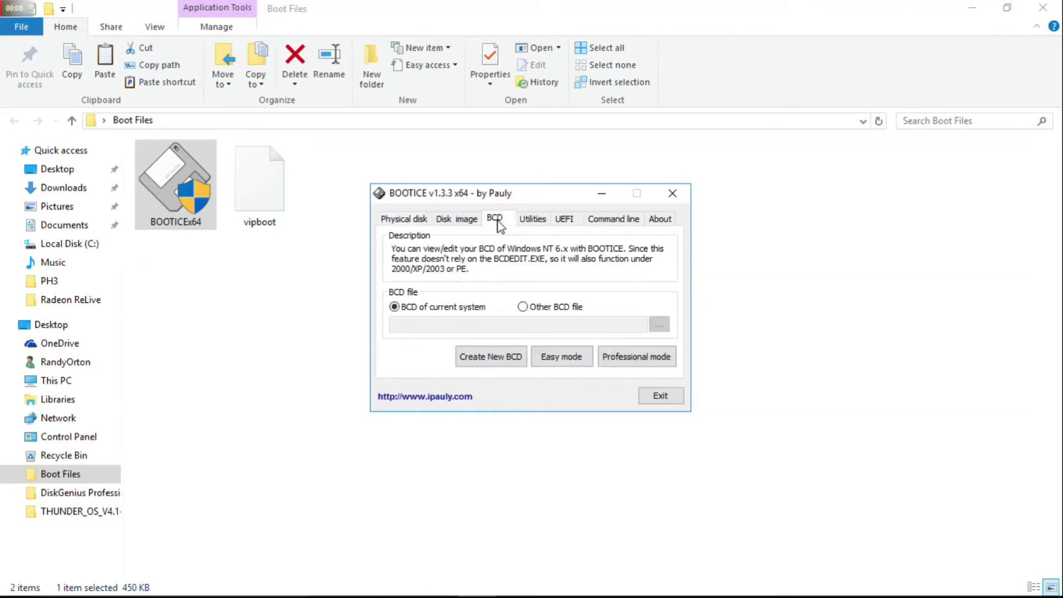
pyautogui.click(551, 357)
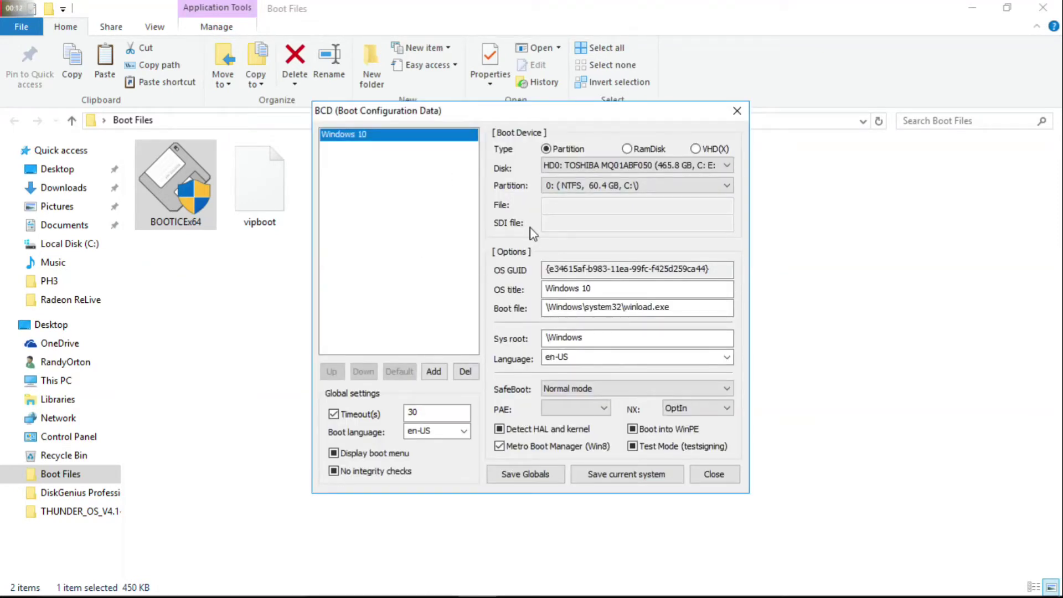
# Add a new RealMode entry (Grub/Linux) and set its boot device to disk HD0, partition 0 (NTFS, 60.4 GB, C:).
pyautogui.click(434, 372)
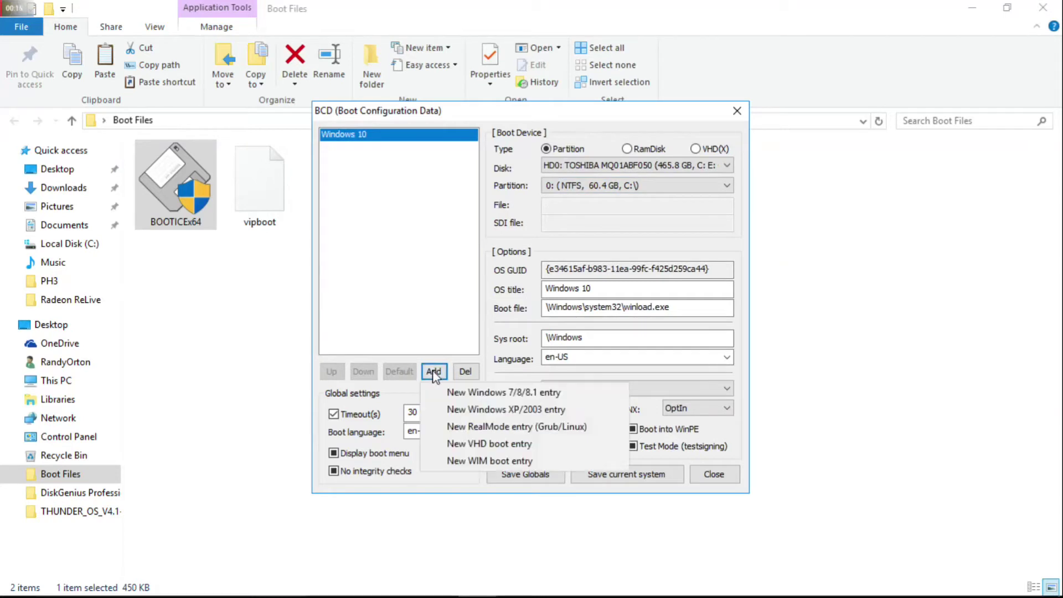
pyautogui.click(533, 428)
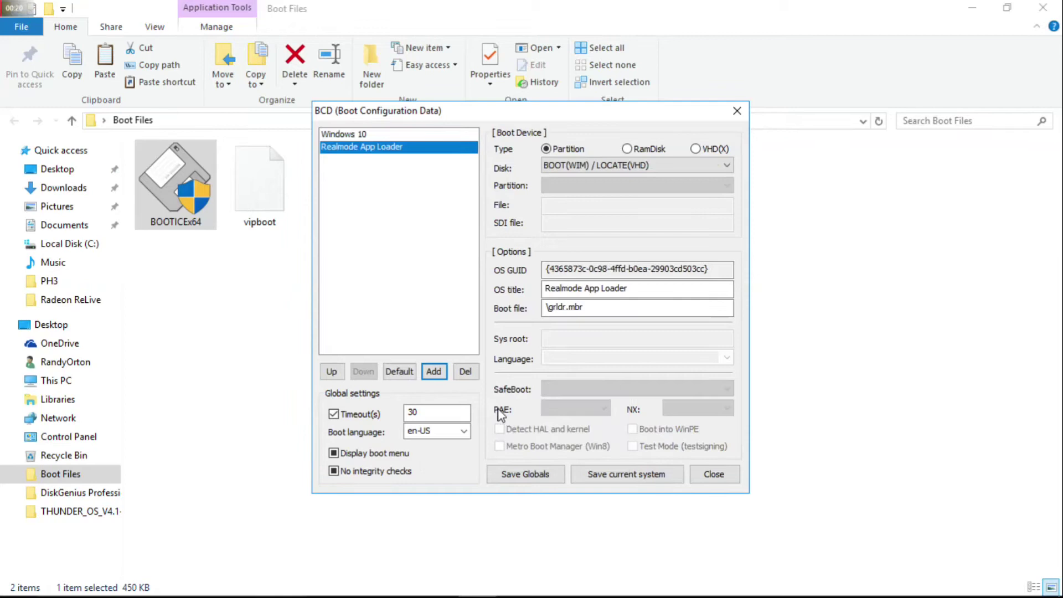
pyautogui.click(649, 167)
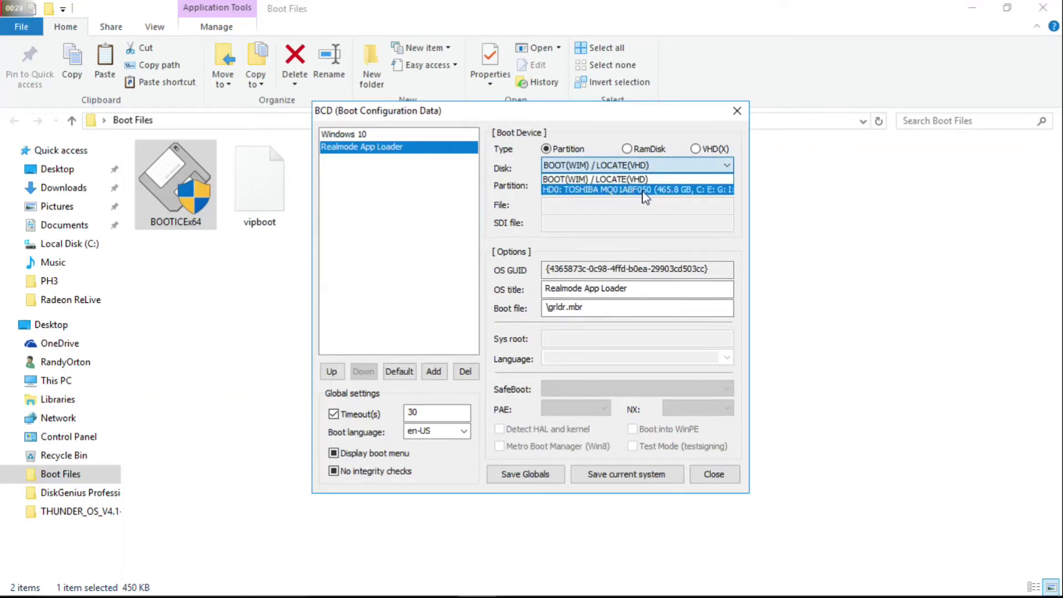
pyautogui.click(638, 190)
pyautogui.click(604, 188)
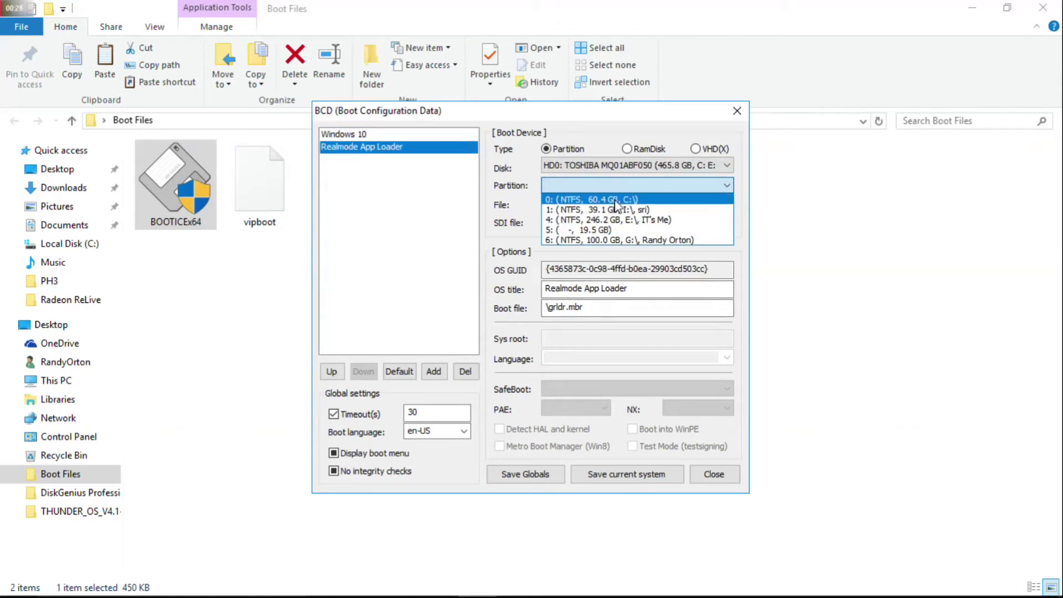
pyautogui.click(614, 200)
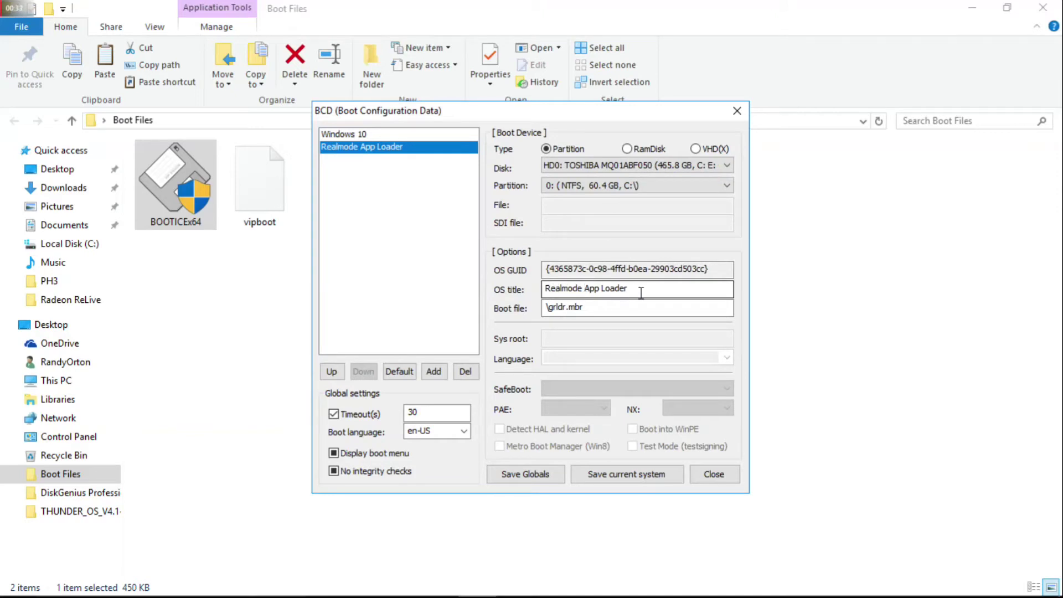
# Set the new entry's OS title to Thunder v4.1 LITE and its boot file to \vipboot, and save the current system entry.
pyautogui.moveTo(639, 293); pyautogui.dragTo(551, 295)
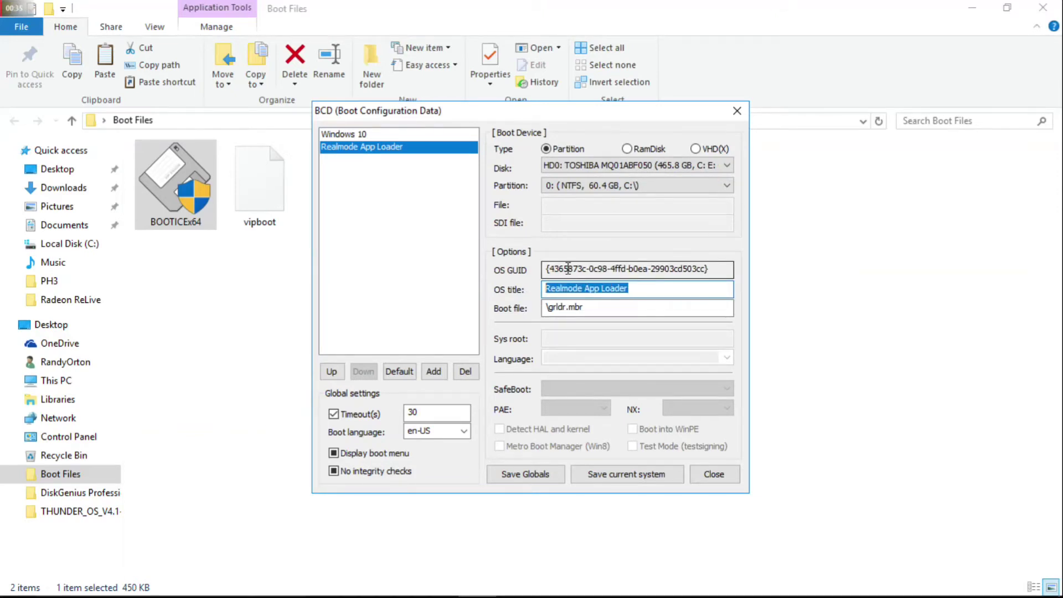
pyautogui.write('Thunder v4.1 LITE')
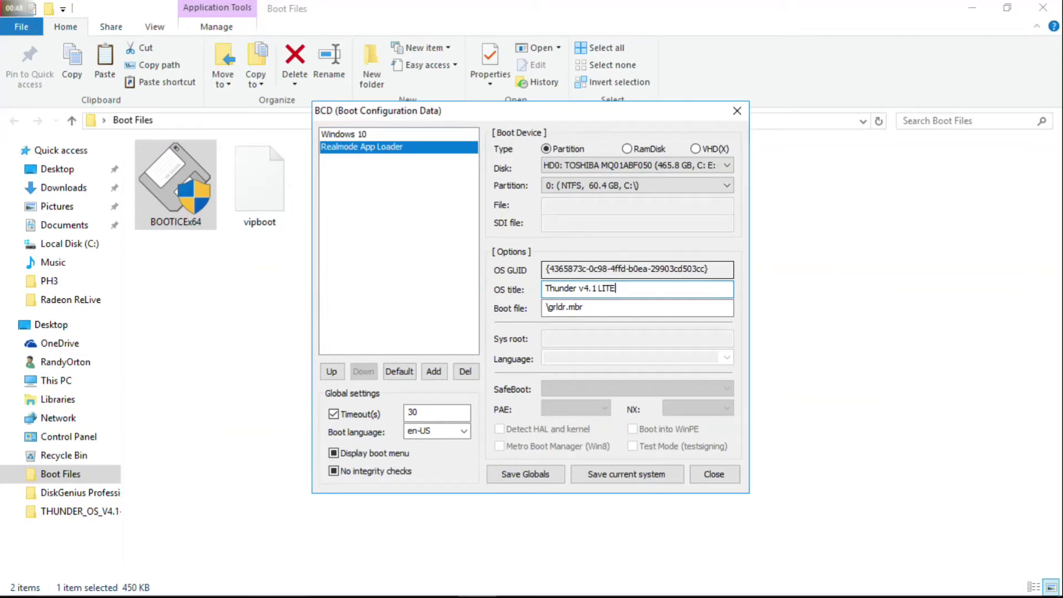
pyautogui.moveTo(615, 308); pyautogui.dragTo(563, 312)
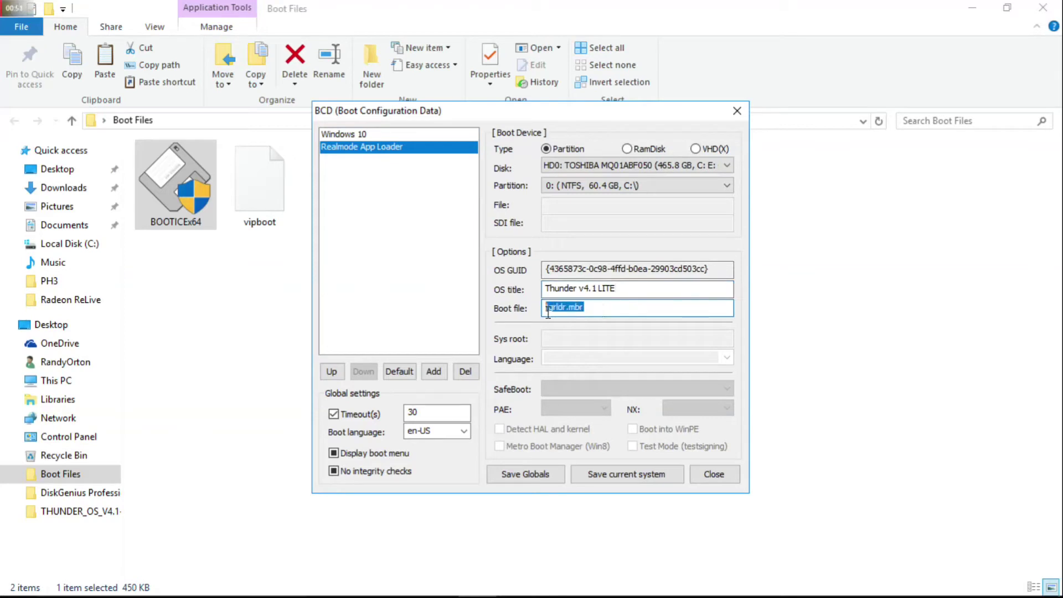
pyautogui.press('BackSpace')
pyautogui.write('vipboot')
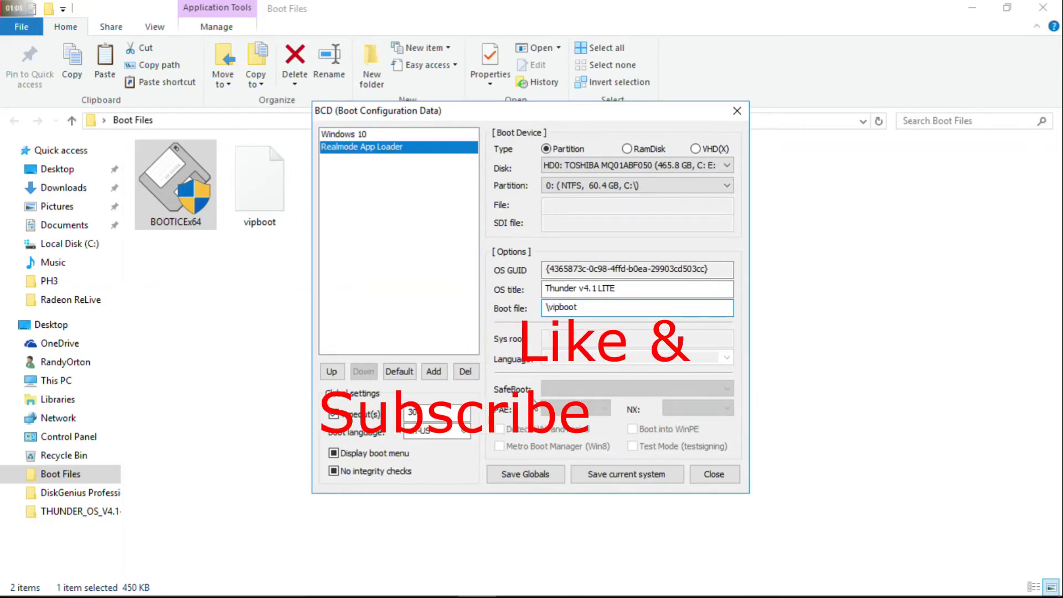
pyautogui.click(635, 474)
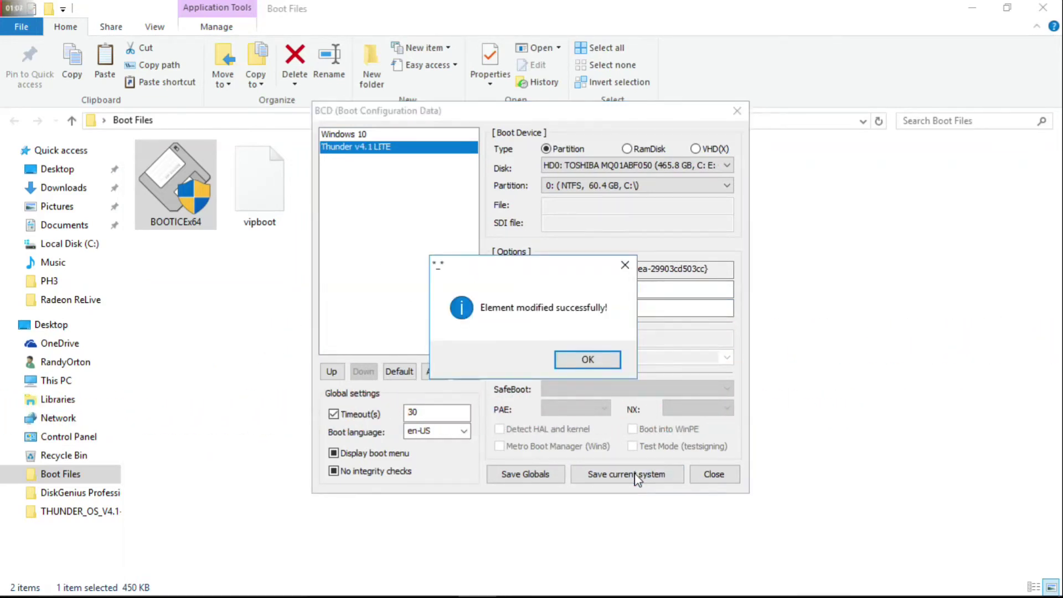
pyautogui.click(588, 360)
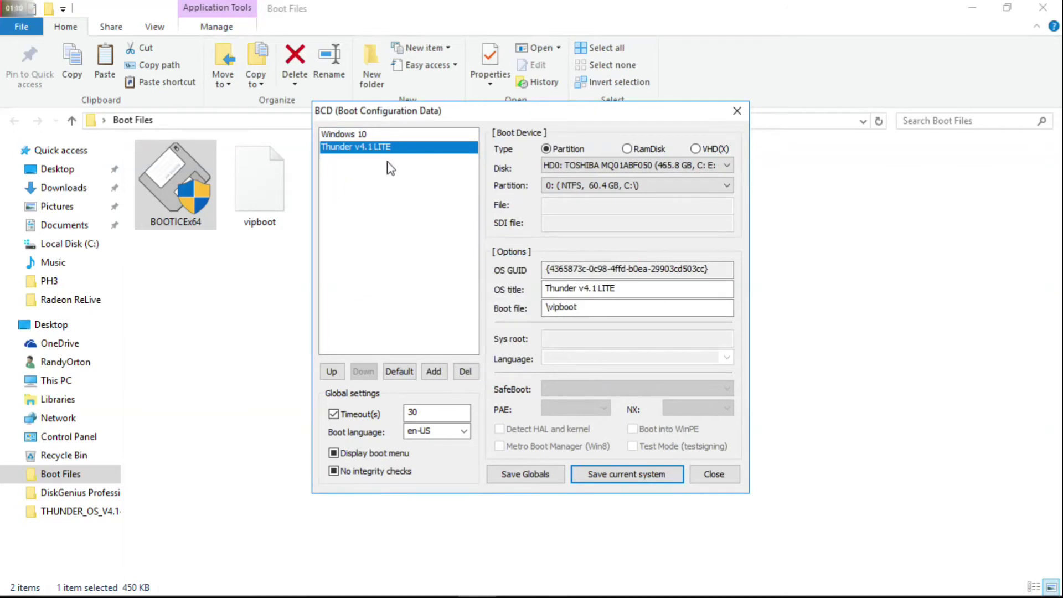
# Close the BCD editor, exit BOOTICE and close the Boot Files folder.
pyautogui.click(713, 474)
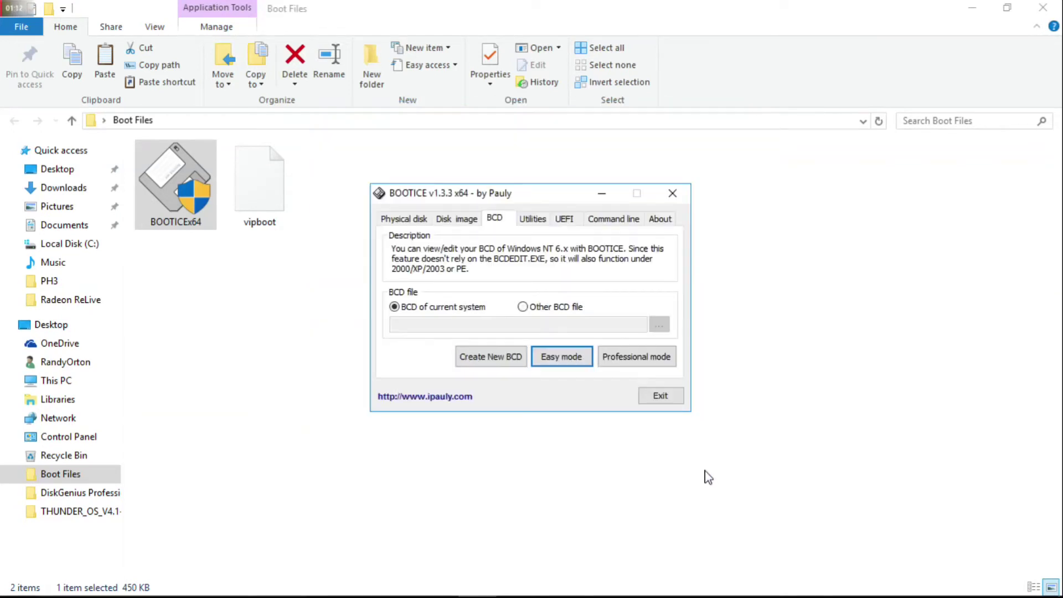
pyautogui.click(664, 395)
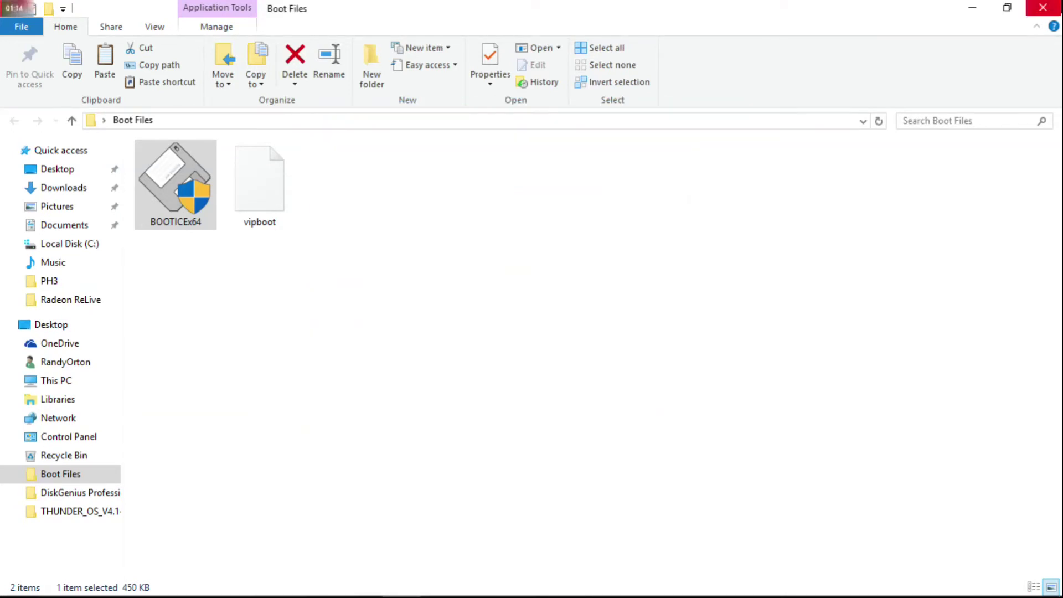
pyautogui.click(1040, 7)
pyautogui.rightClick(579, 35)
pyautogui.click(618, 105)
pyautogui.rightClick(606, 64)
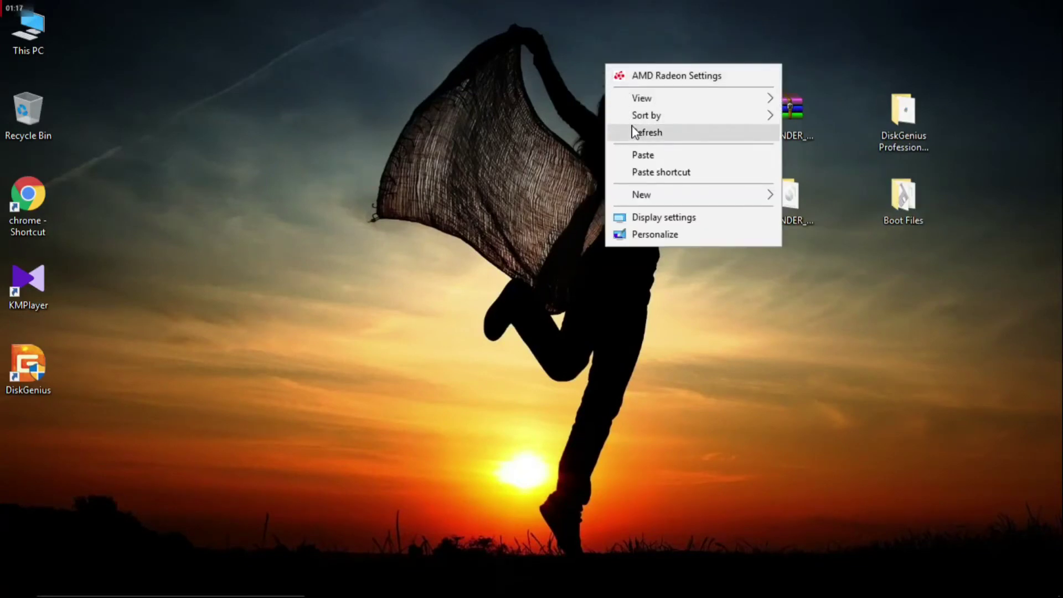
pyautogui.click(636, 135)
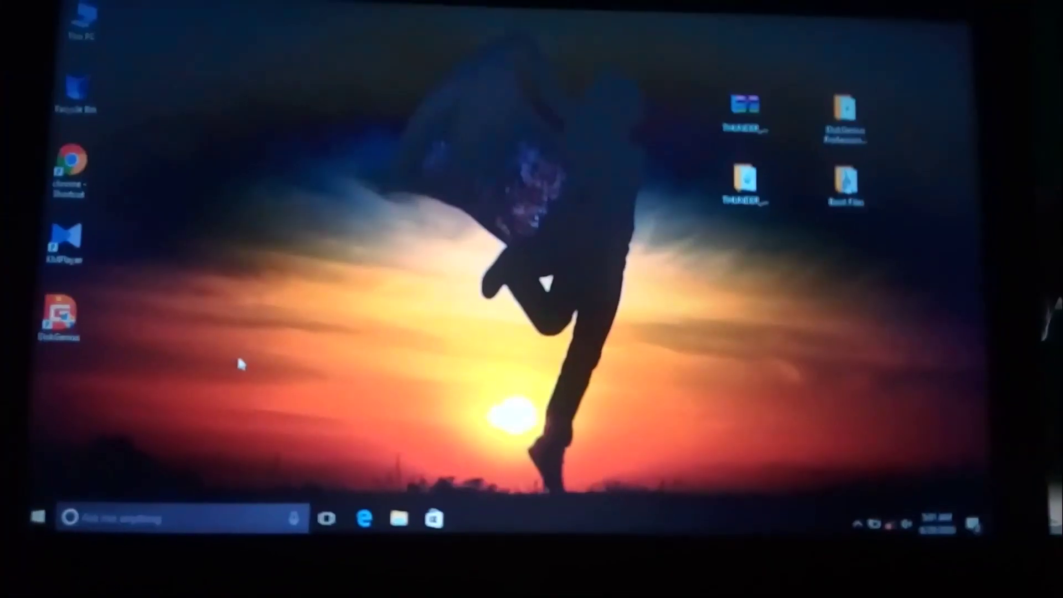
# Restart the computer and boot the Thunder v4.1 LITE entry from the operating system selection screen.
pyautogui.click(37, 517)
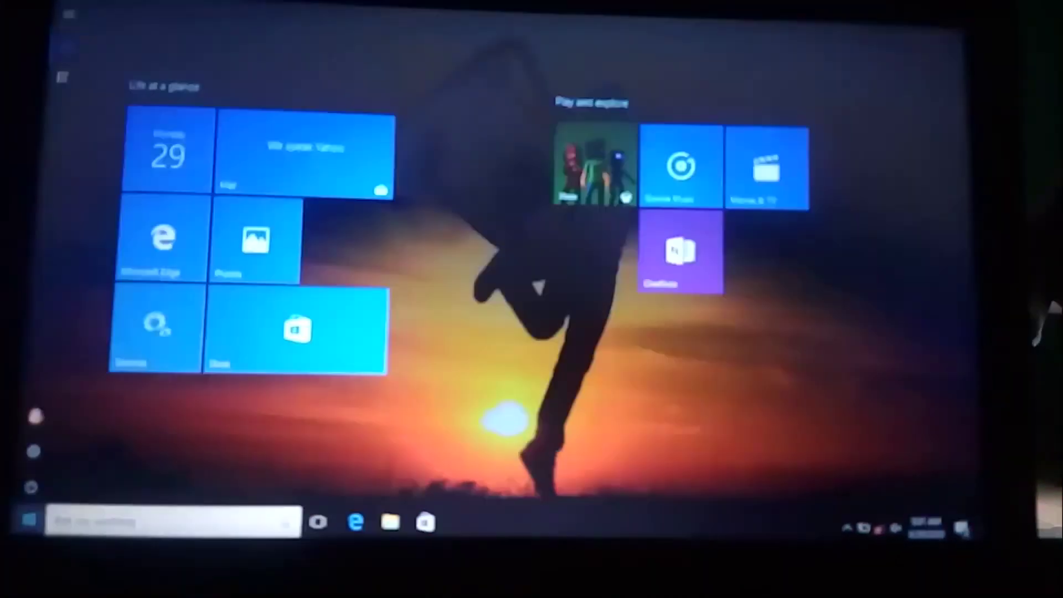
pyautogui.click(28, 485)
pyautogui.click(53, 453)
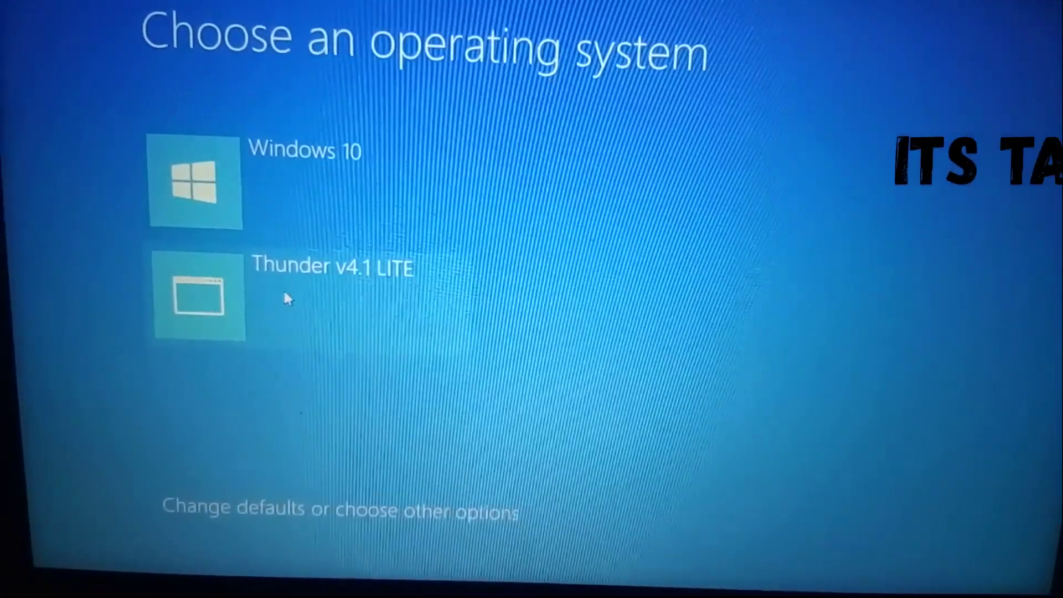
pyautogui.click(287, 297)
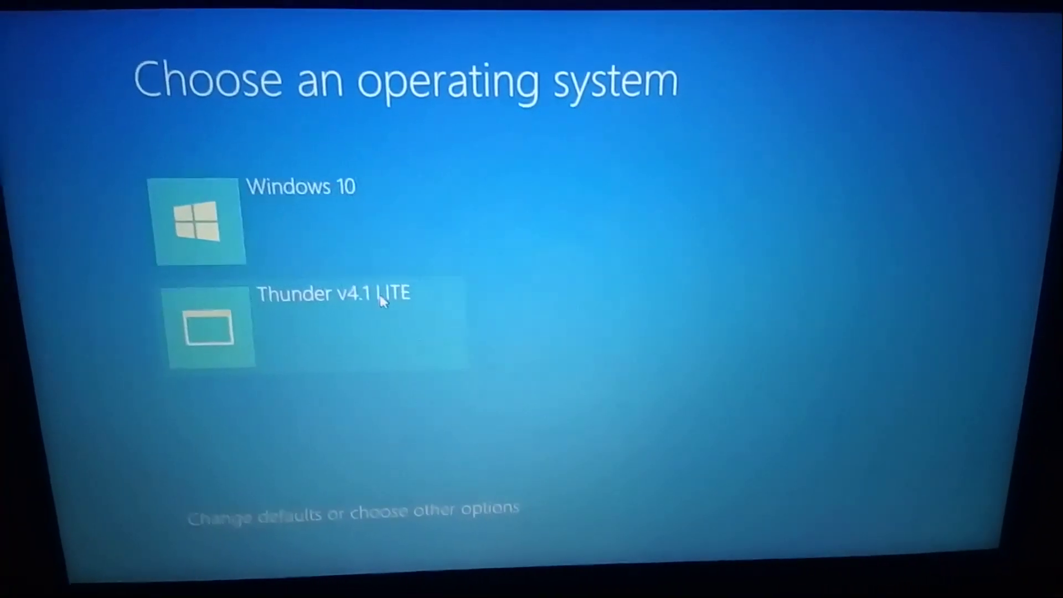
pyautogui.click(382, 302)
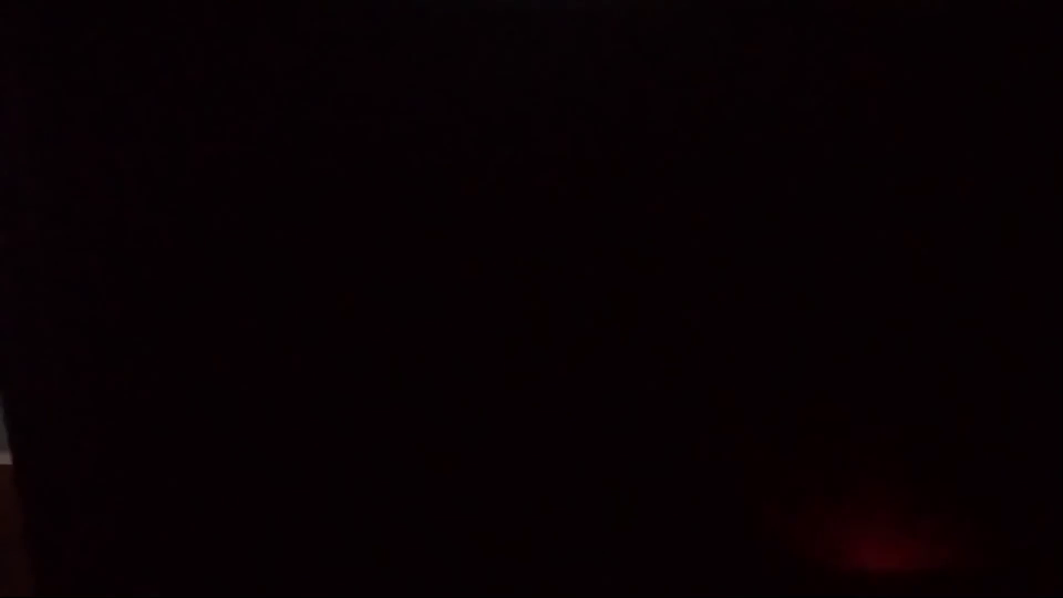
pyautogui.press('Return')
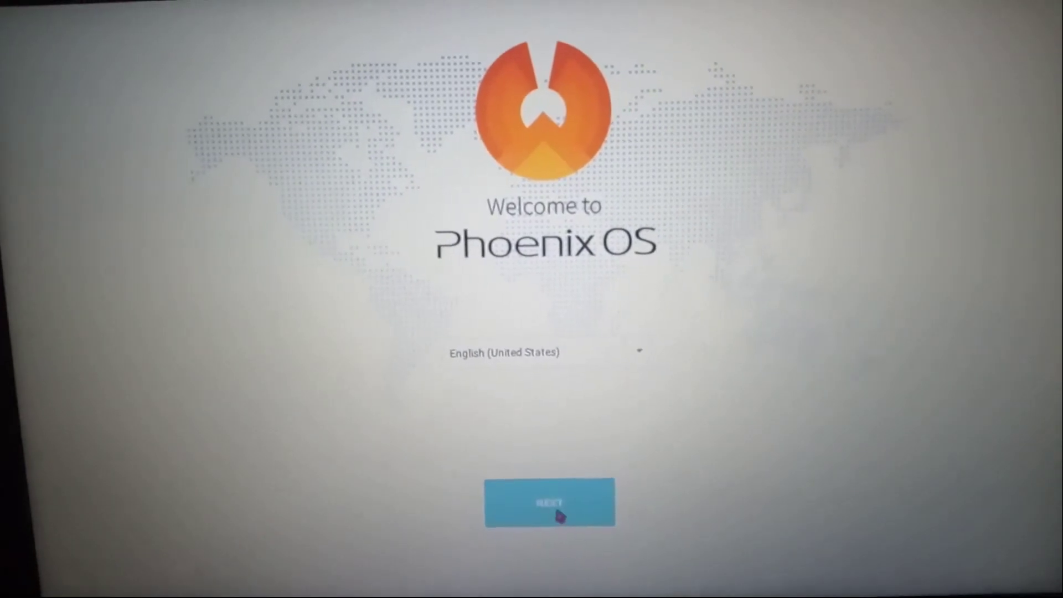
# Complete the Phoenix OS first-run setup in English (United States), accepting the user license agreement and skipping the Wi-Fi connection.
pyautogui.click(555, 514)
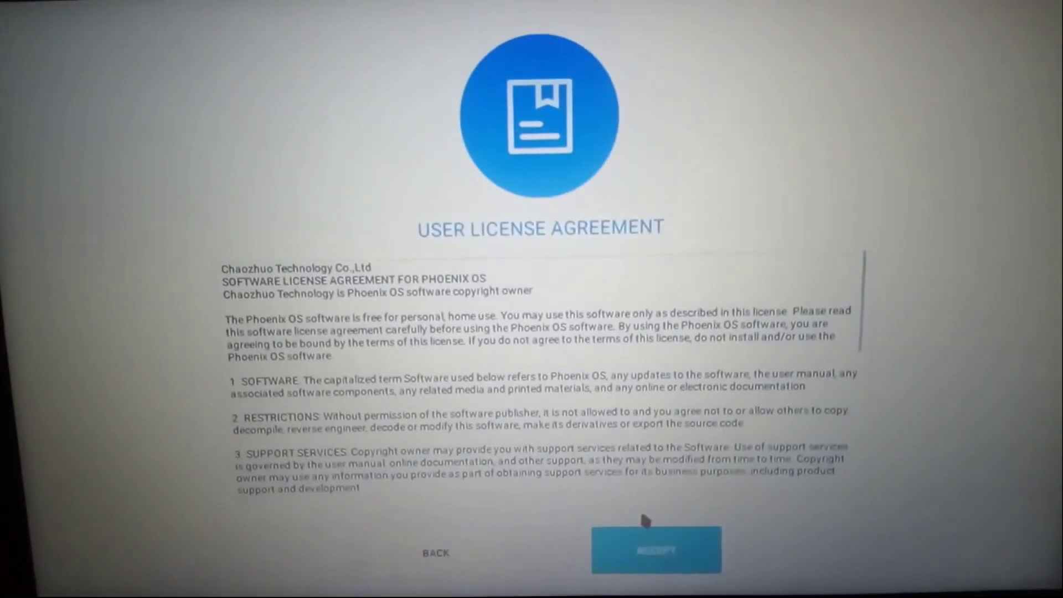
pyautogui.click(609, 534)
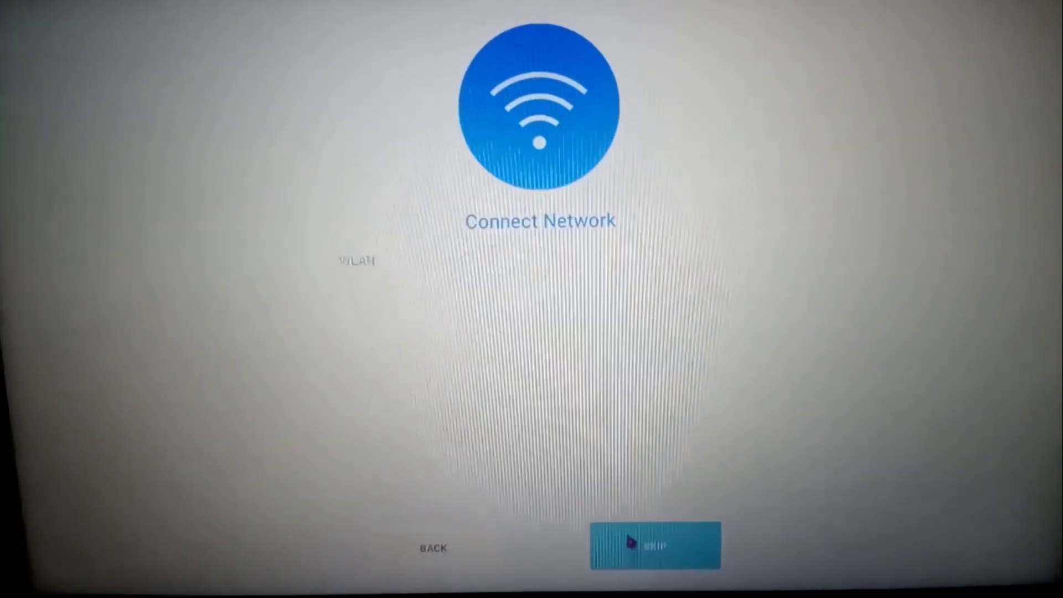
pyautogui.click(633, 546)
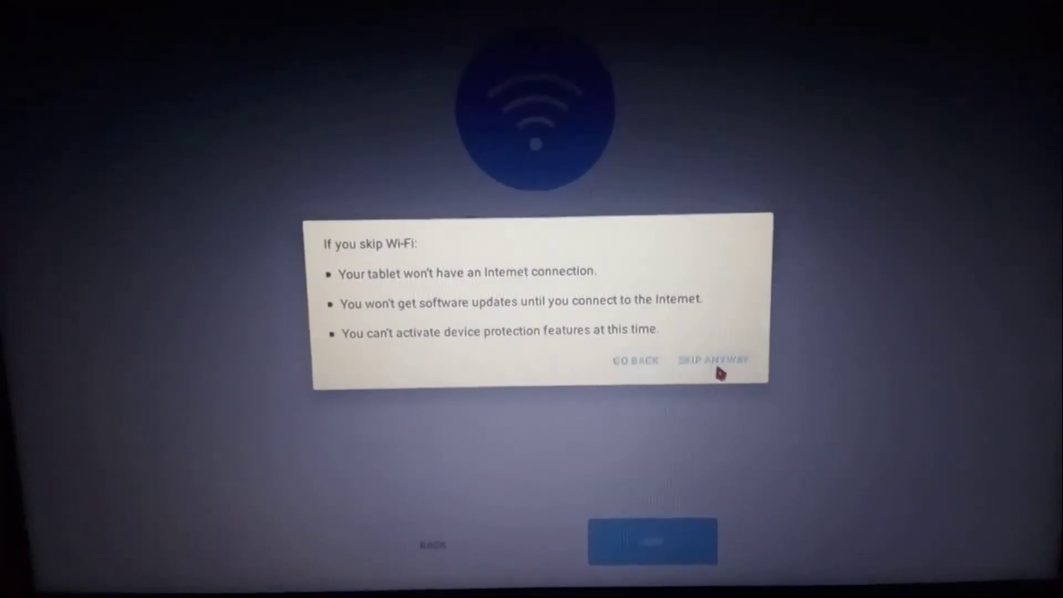
pyautogui.click(718, 368)
pyautogui.click(646, 558)
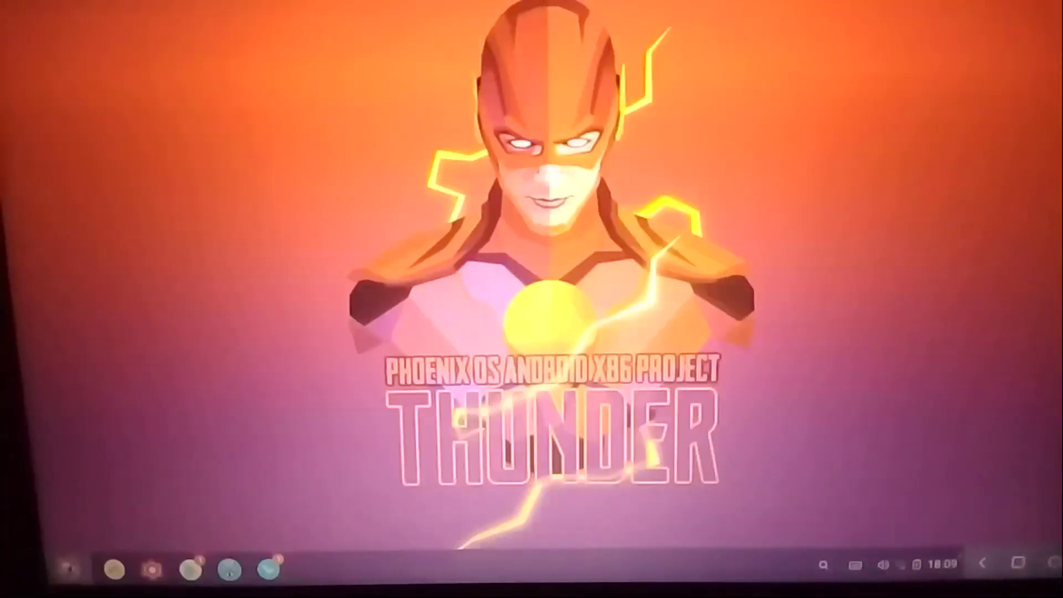
# Look at the Notification Center and the installed apps in the app drawer, and return to the desktop.
pyautogui.click(916, 540)
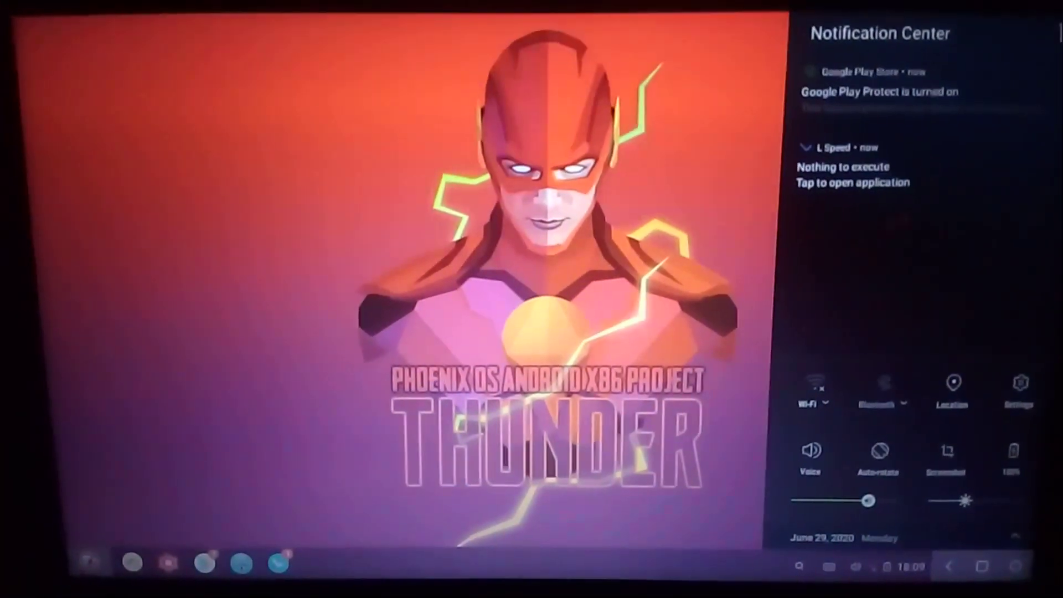
pyautogui.click(546, 464)
pyautogui.moveTo(545, 464); pyautogui.dragTo(474, 130)
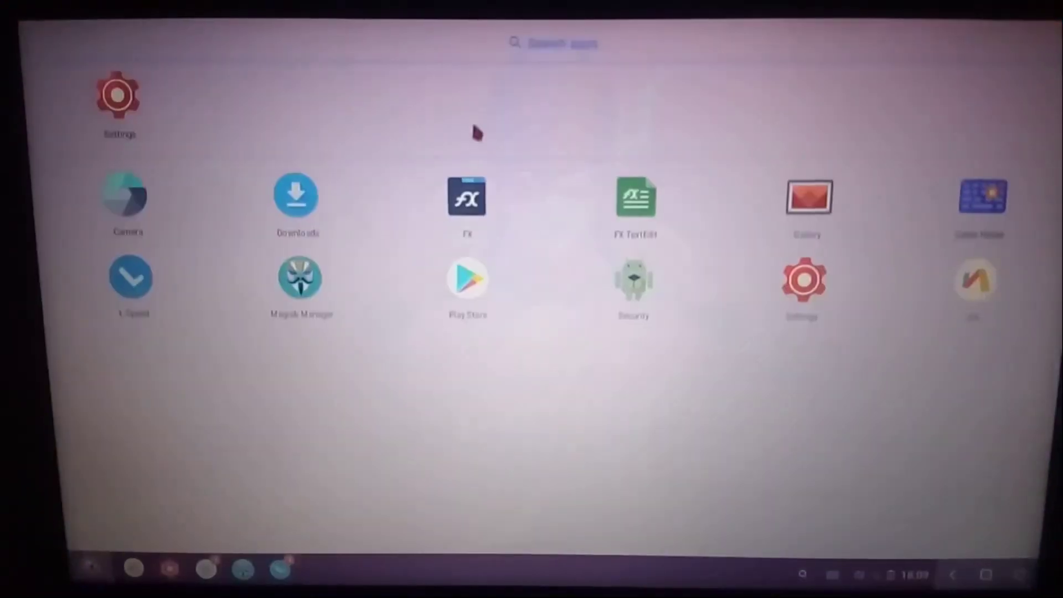
pyautogui.press('Escape')
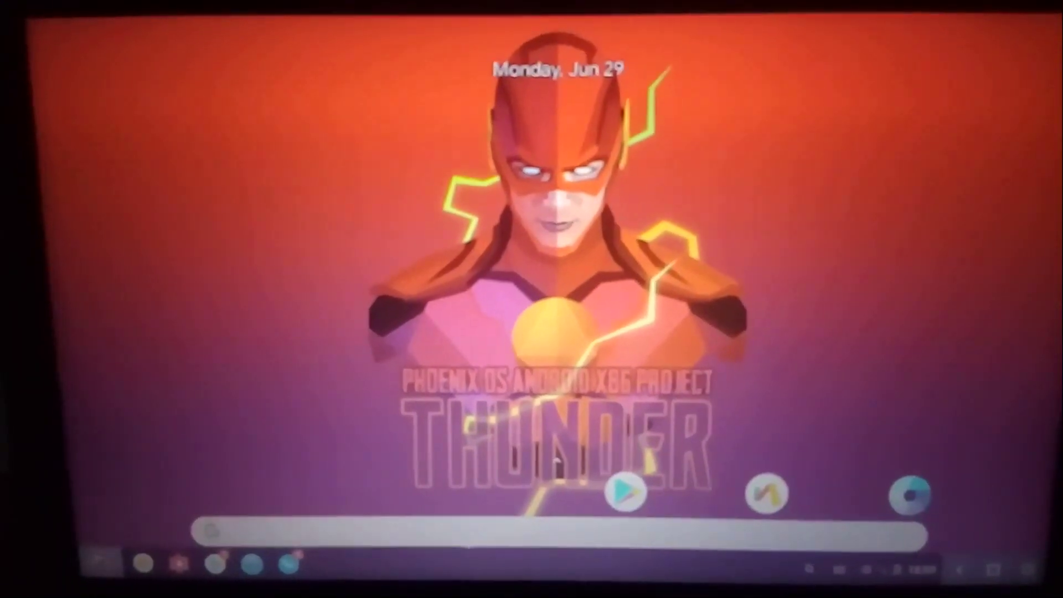
# Open the Settings app and view the About device page to check the Thunder and Android versions.
pyautogui.press('super')
pyautogui.click(532, 262)
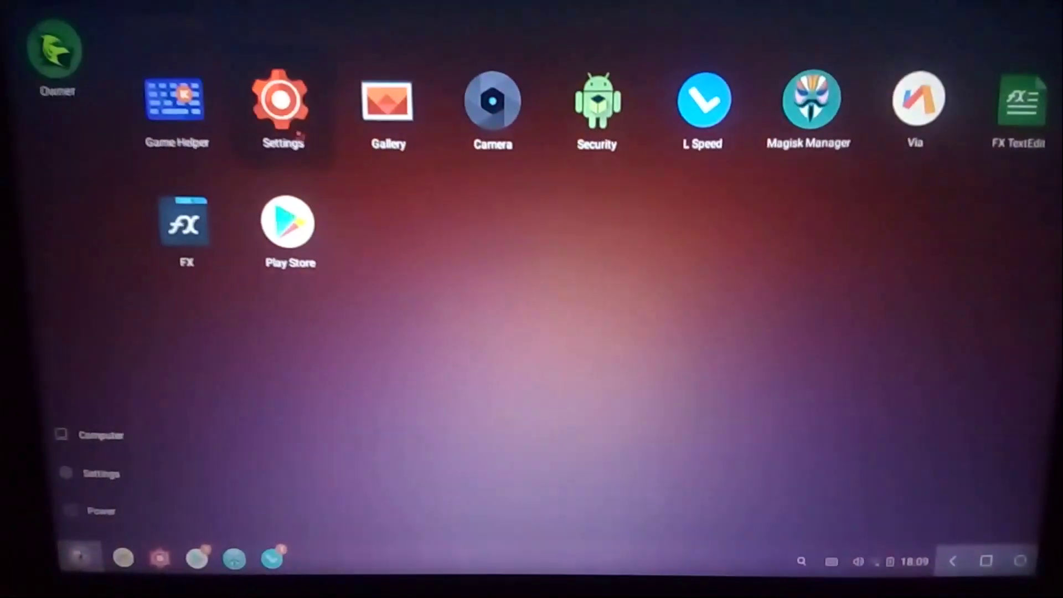
pyautogui.click(299, 127)
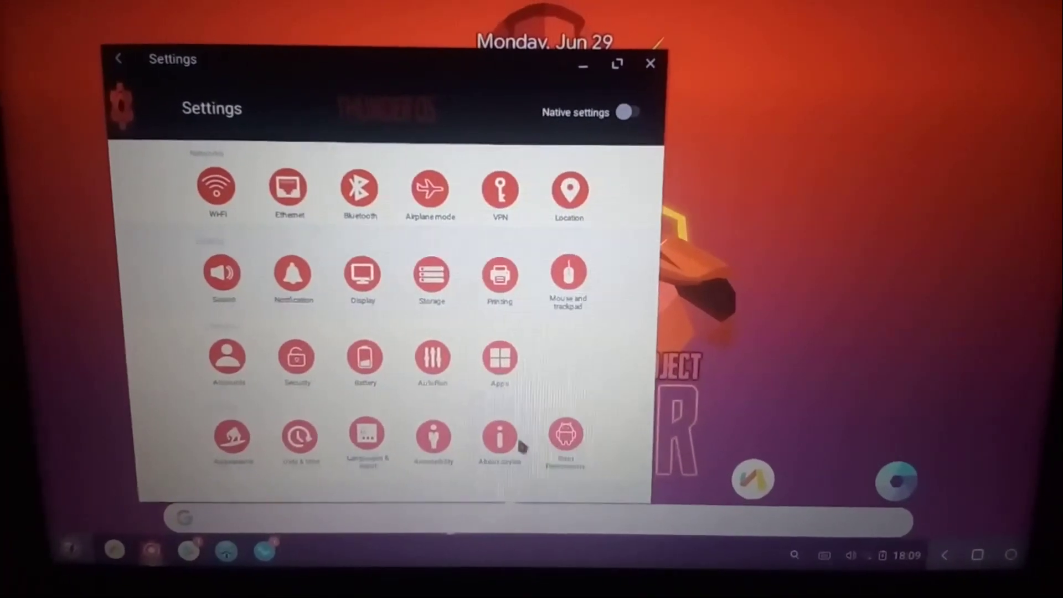
pyautogui.click(519, 438)
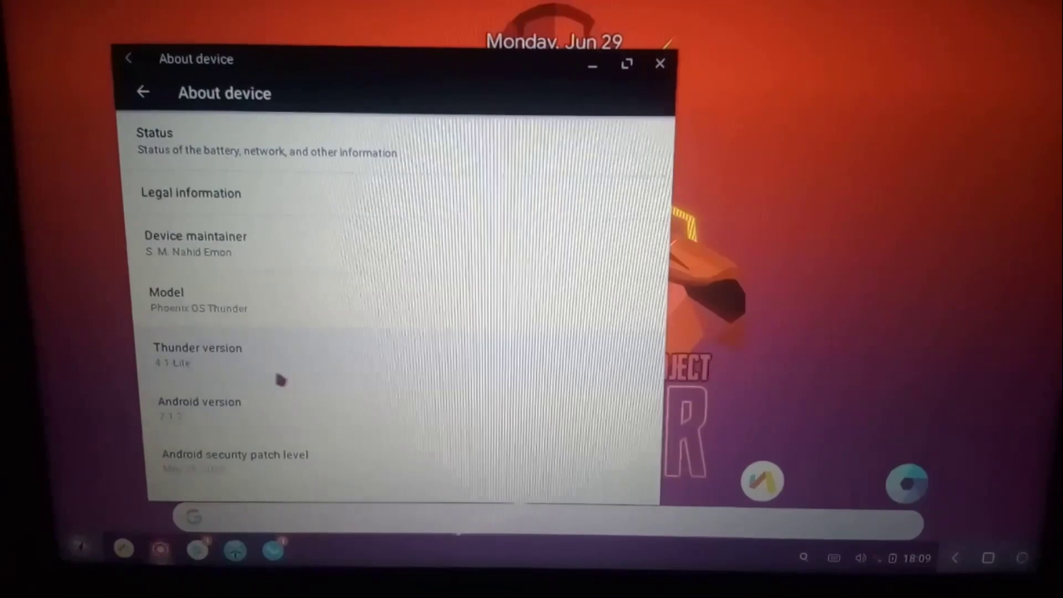